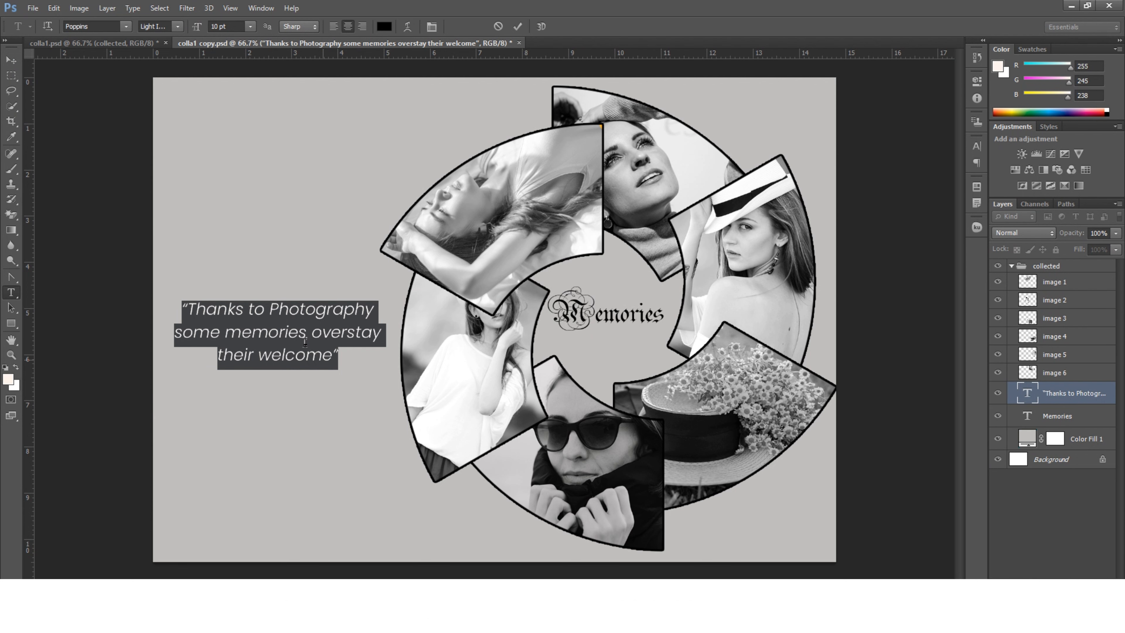
Copy the selected photography quote in Photoshop, switch to After Effects, and paste it as a new text layer in Comp 1.
right_click(305, 341)
left_click(326, 319)
left_click(517, 26)
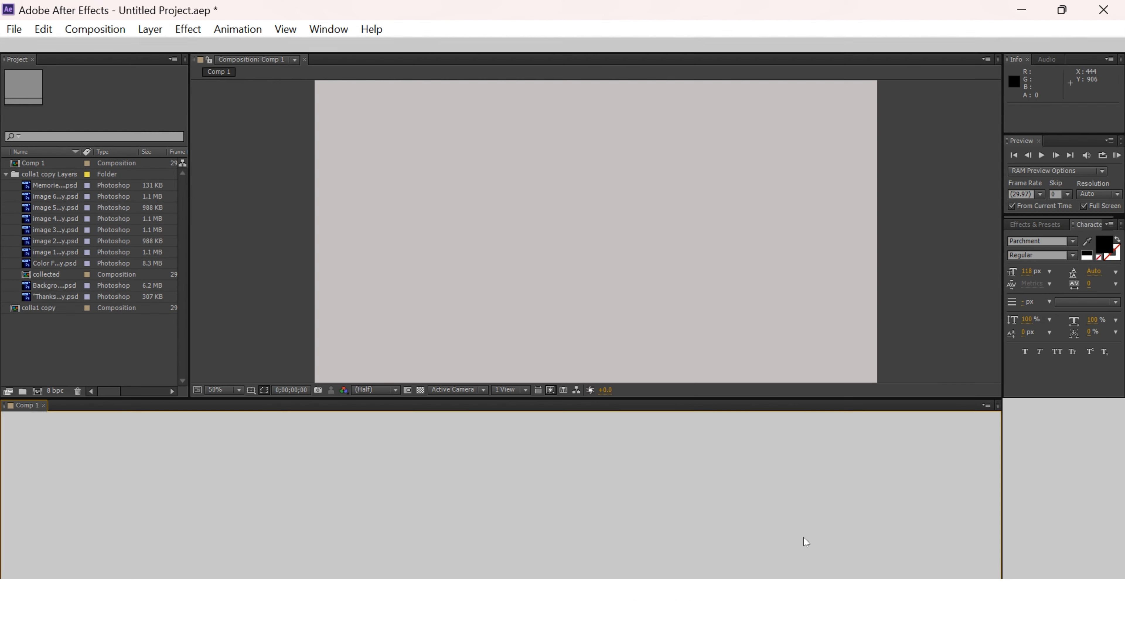
left_click(368, 193)
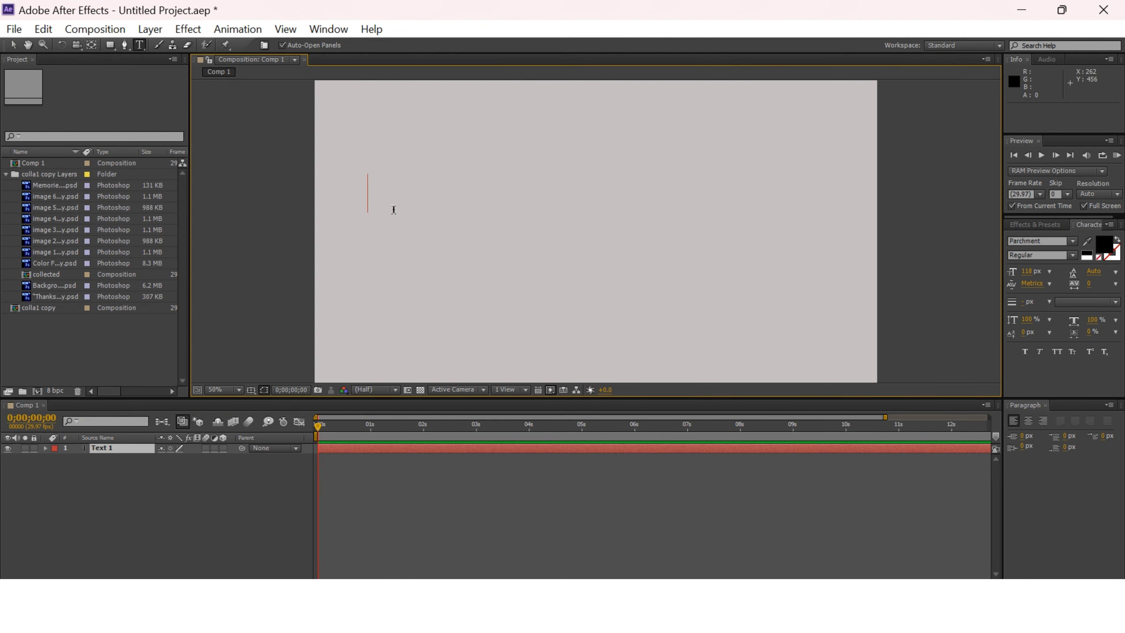
key("ctrl+v")
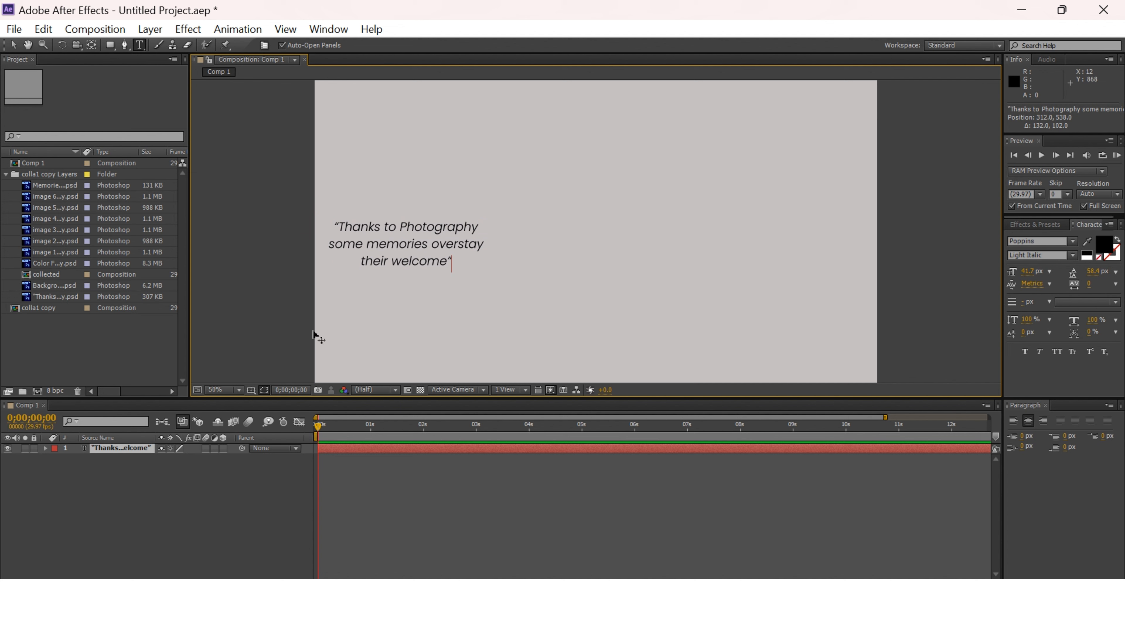
Find the Typewriter animation preset by searching for "typ" and apply it to the quote text layer.
left_click(13, 44)
left_click(1035, 224)
left_click(1036, 237)
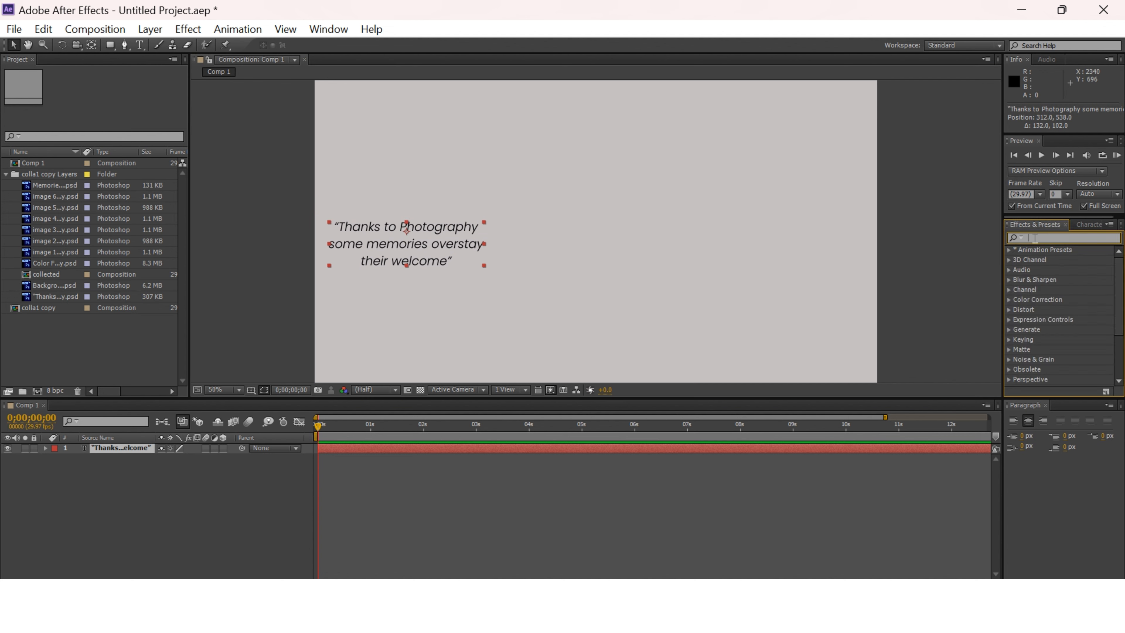
type("typ")
left_click_drag(1079, 302, 444, 272)
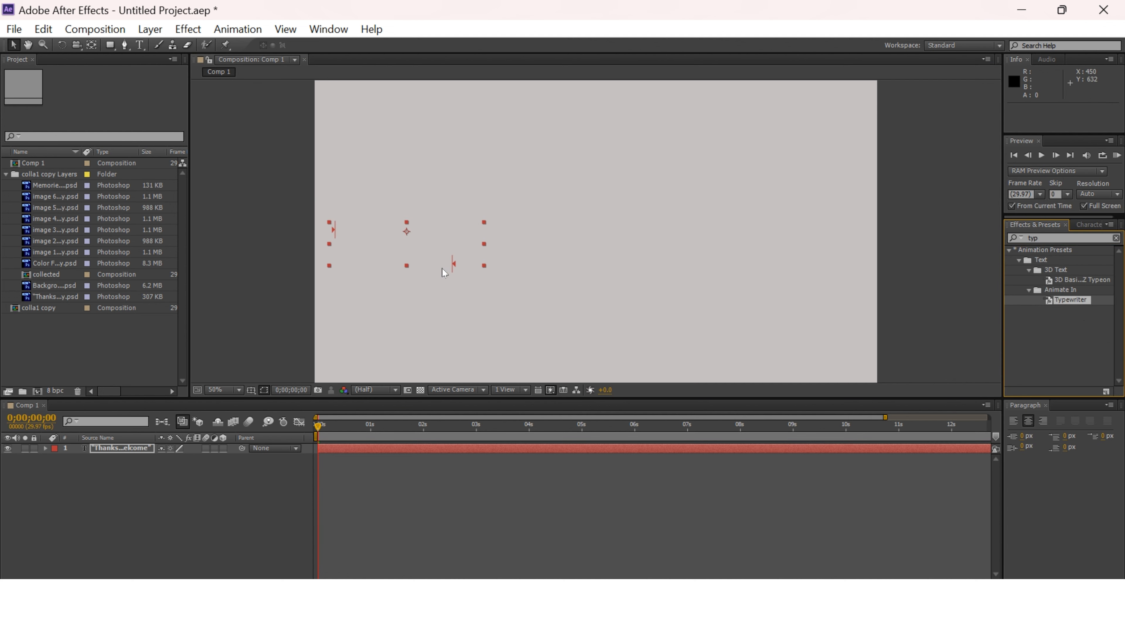
Play back the quote's typewriter animation and return the playhead to 0;00;00;00.
key("space")
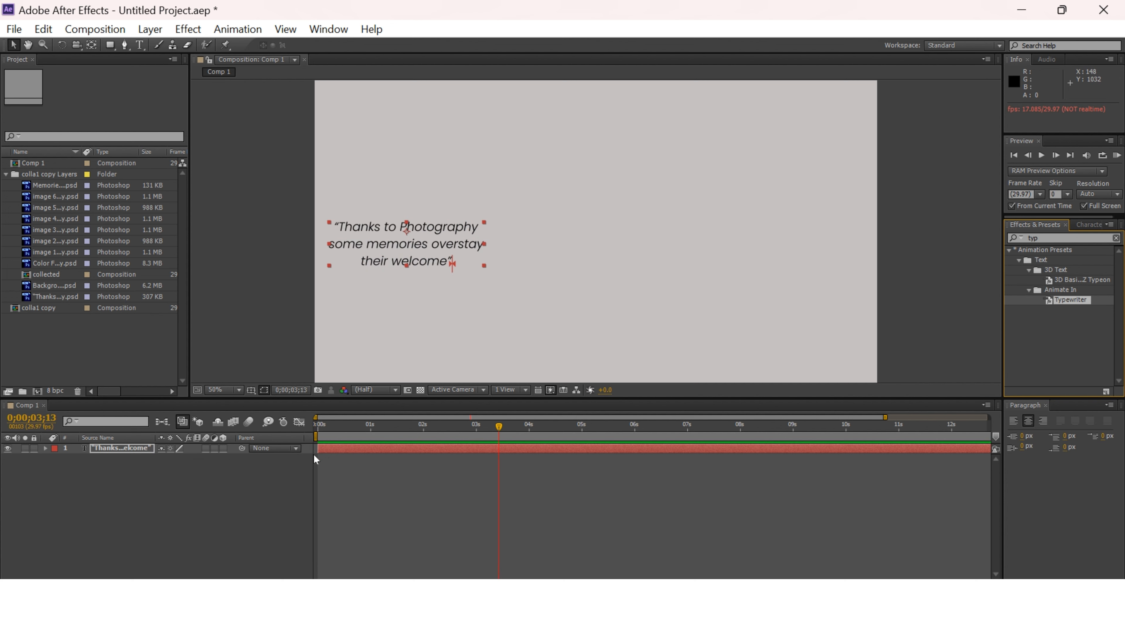
left_click(46, 448)
left_click_drag(321, 428, 309, 454)
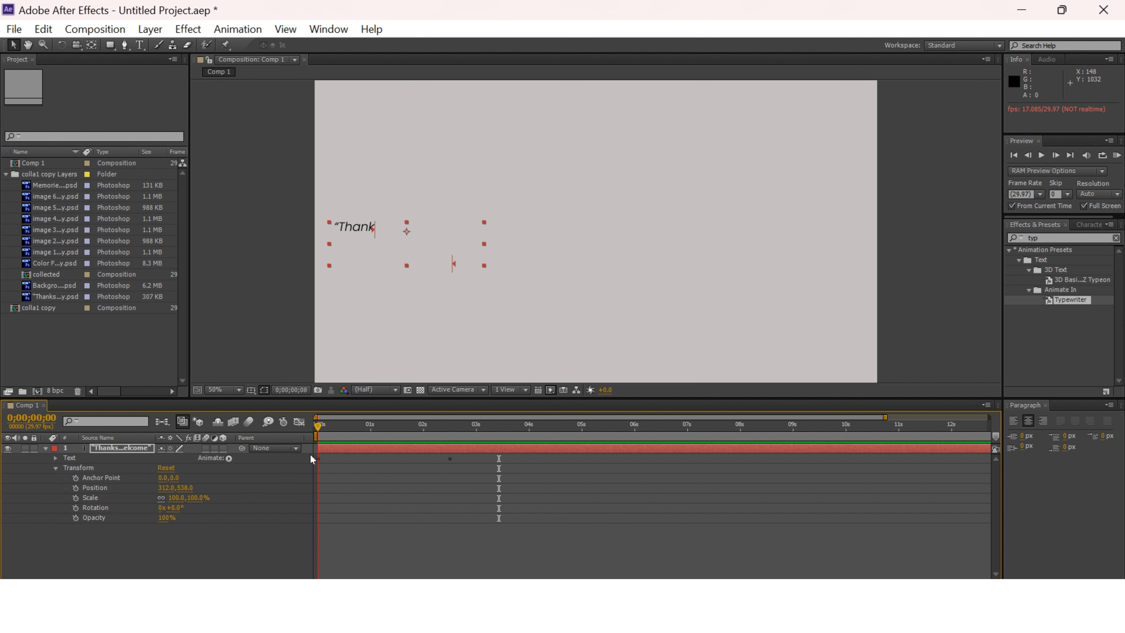
Add the image 1 to image 6 Photoshop layers from the project to Comp 1, beneath the quote layer.
left_click(46, 449)
left_click(61, 251)
left_click(58, 196, "shift")
left_click_drag(58, 196, 84, 460)
Scale all six image layers to 60%.
left_click(45, 458)
left_click(55, 467)
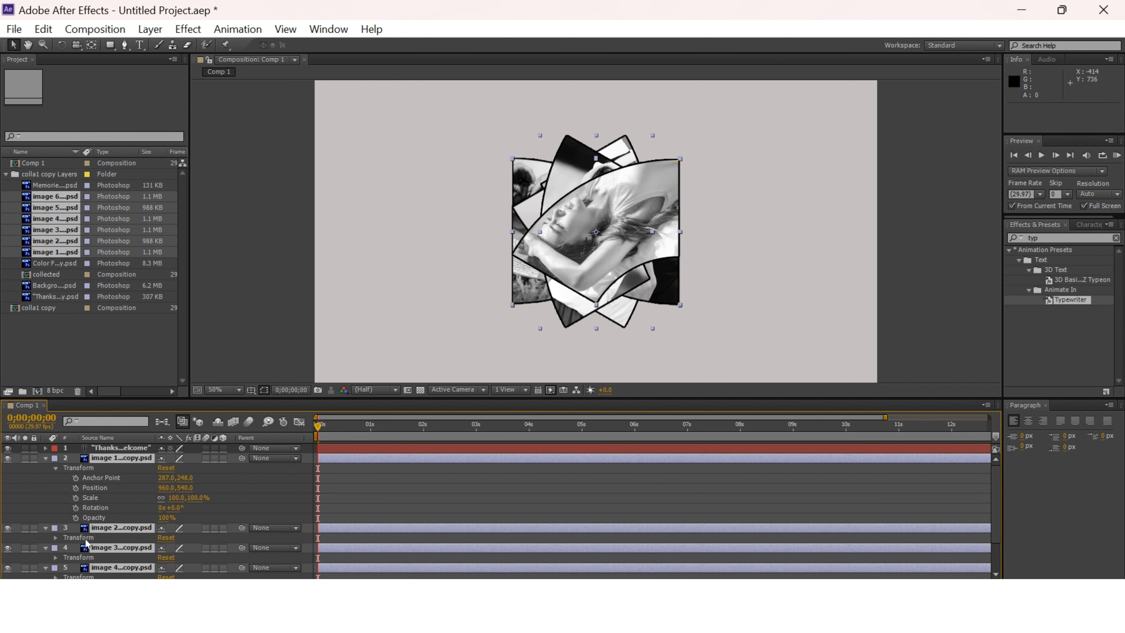
type("60")
key("Return")
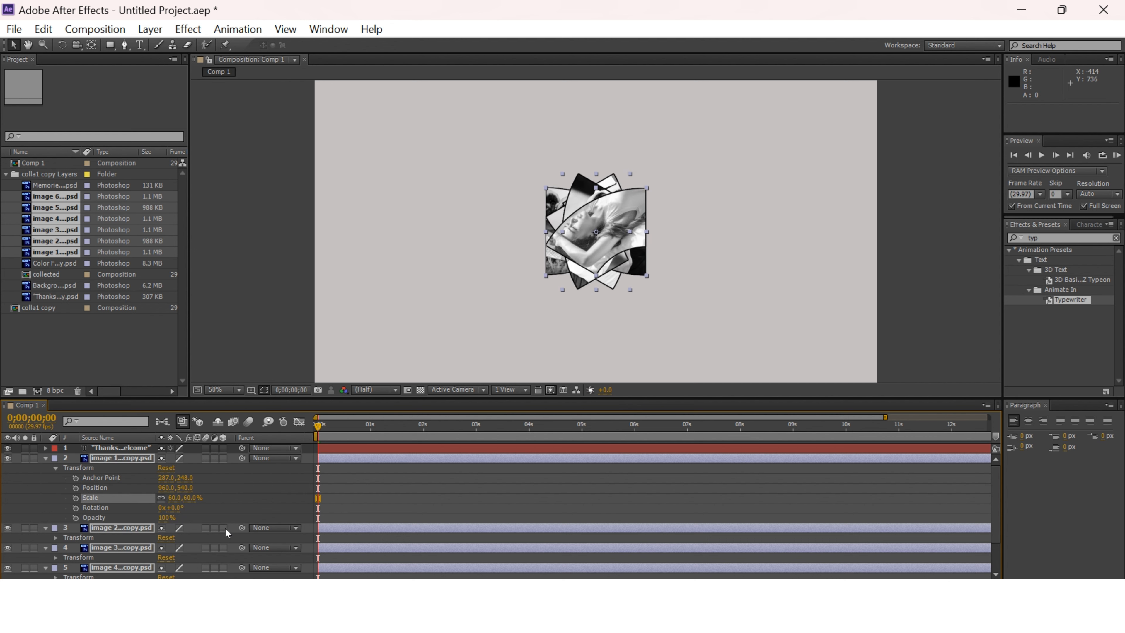
left_click(46, 459)
left_click(171, 527)
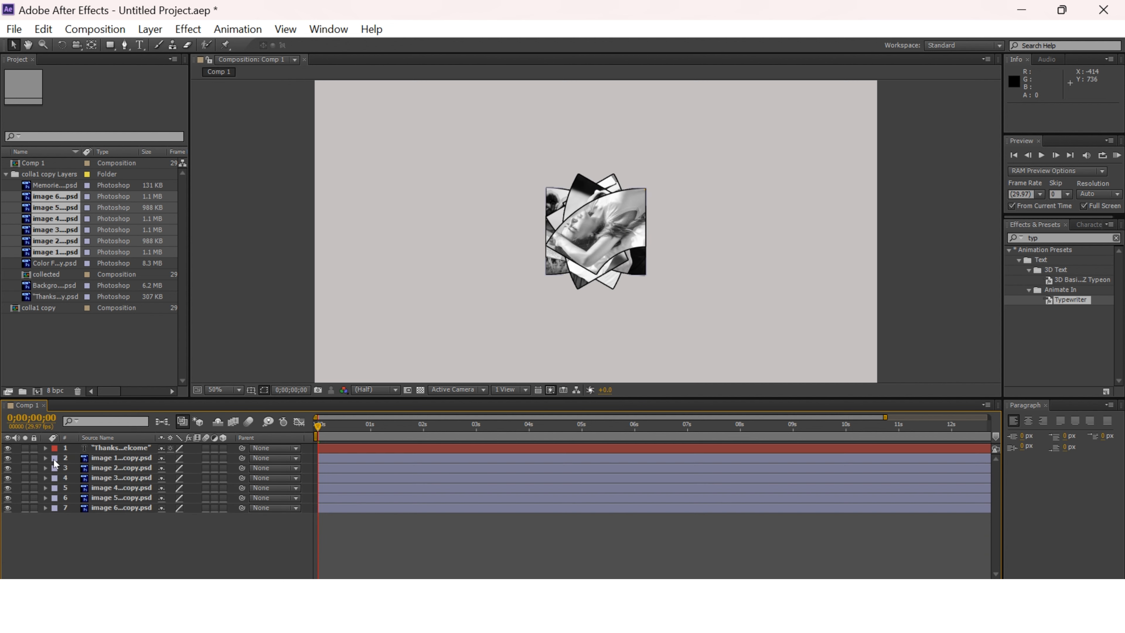
left_click(45, 458)
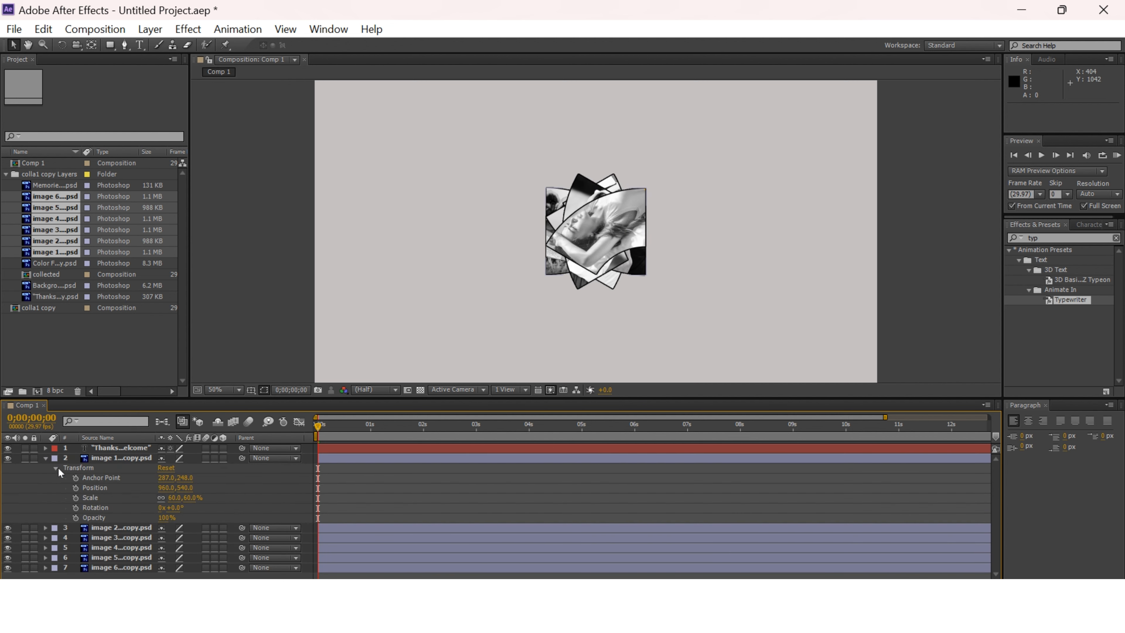
left_click(46, 449)
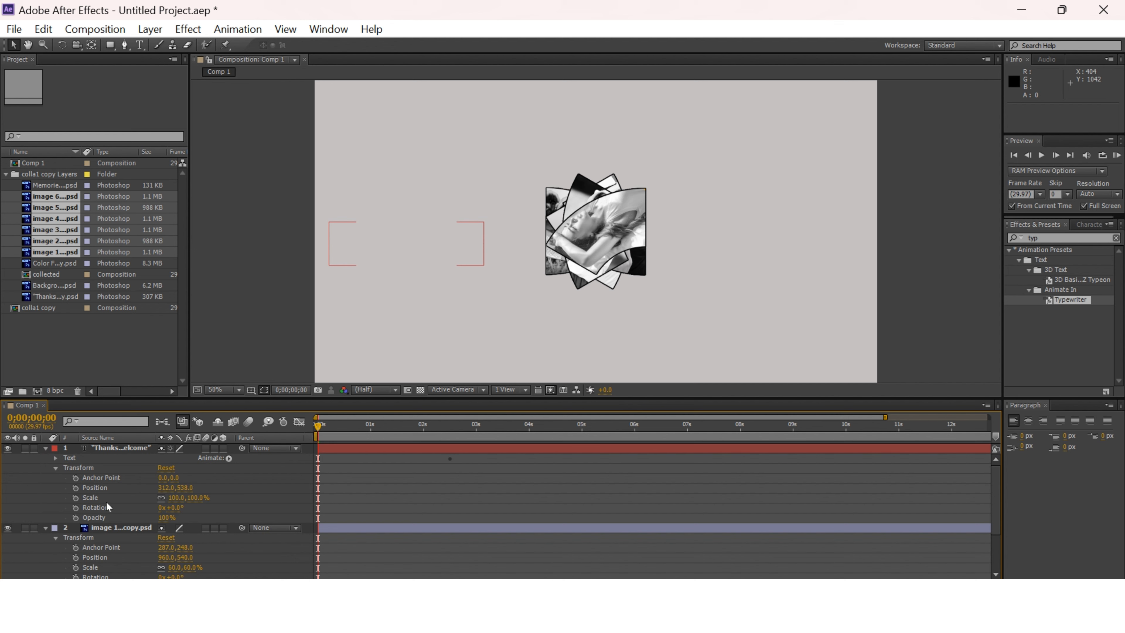
left_click(76, 488)
left_click_drag(318, 426, 452, 458)
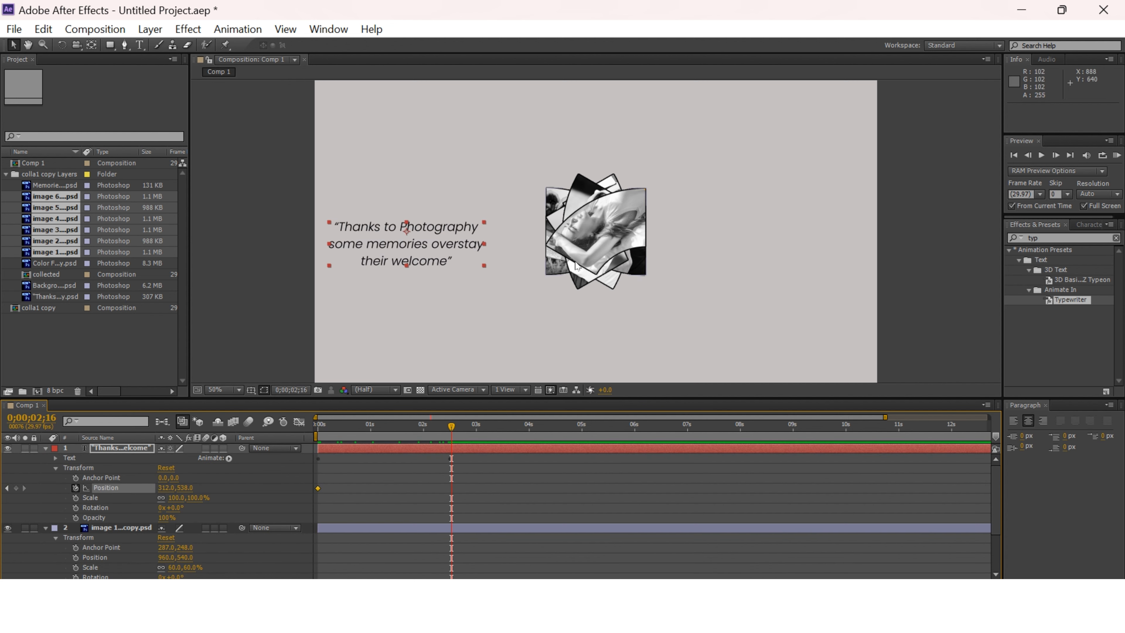
left_click(114, 530)
scroll(328, 516, "down", 1)
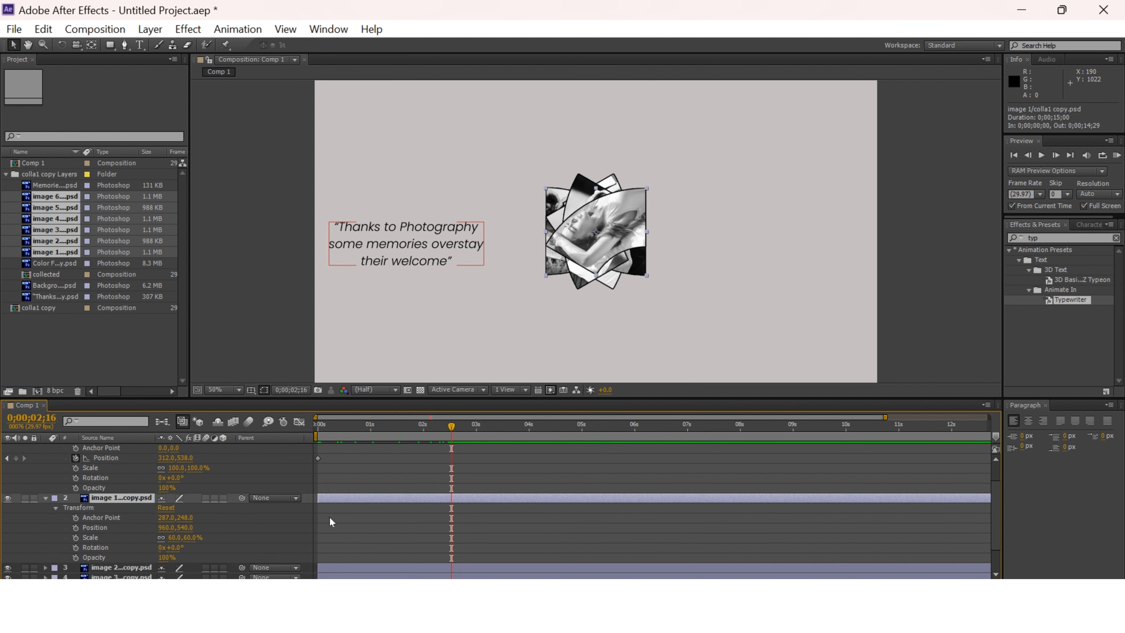
scroll(330, 515, "up", 1)
key("ctrl+z")
scroll(352, 499, "down", 2)
scroll(351, 498, "up", 2)
Animate image 1's position from the centre at 0 seconds to about 922, 282 at 0;00;02;16.
left_click(94, 558)
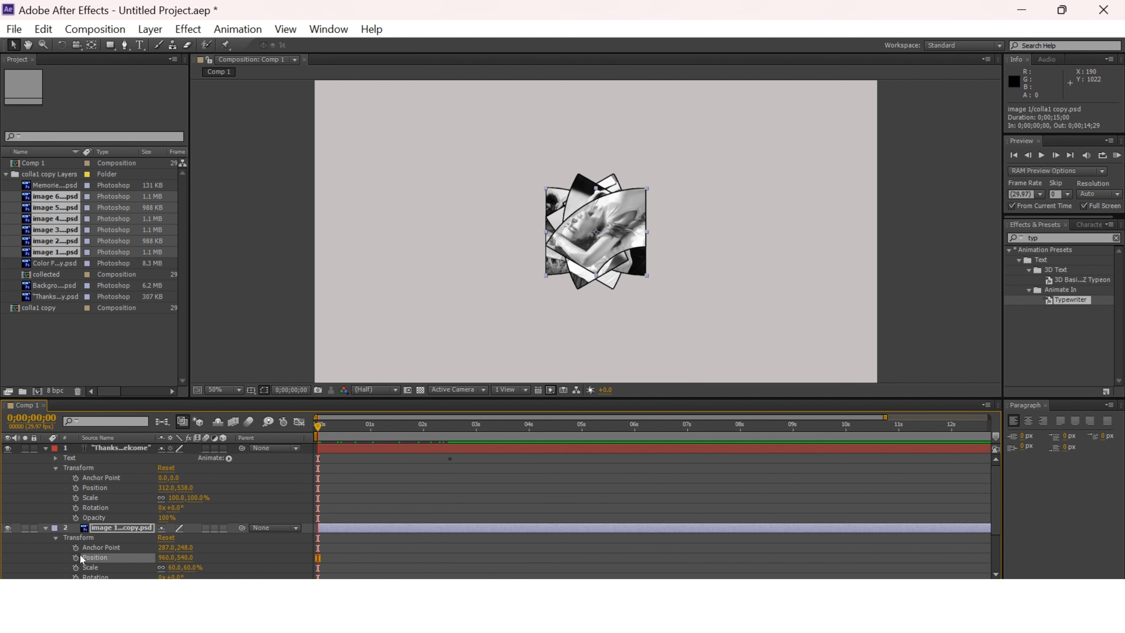
left_click_drag(325, 420, 451, 432)
scroll(198, 552, "down", 1)
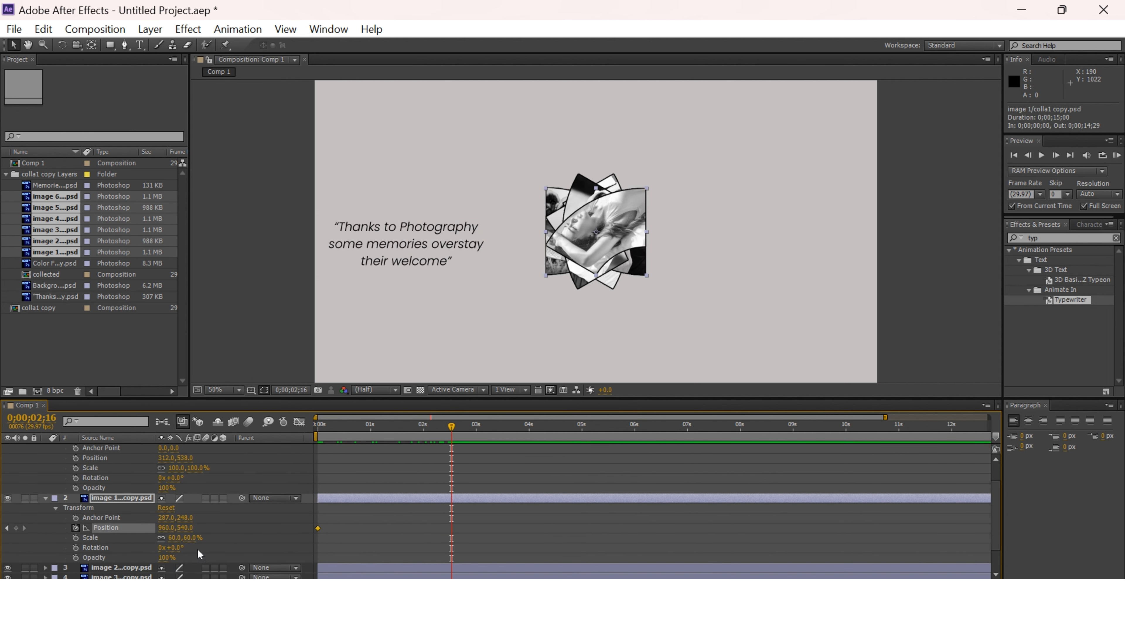
left_click_drag(606, 251, 594, 175)
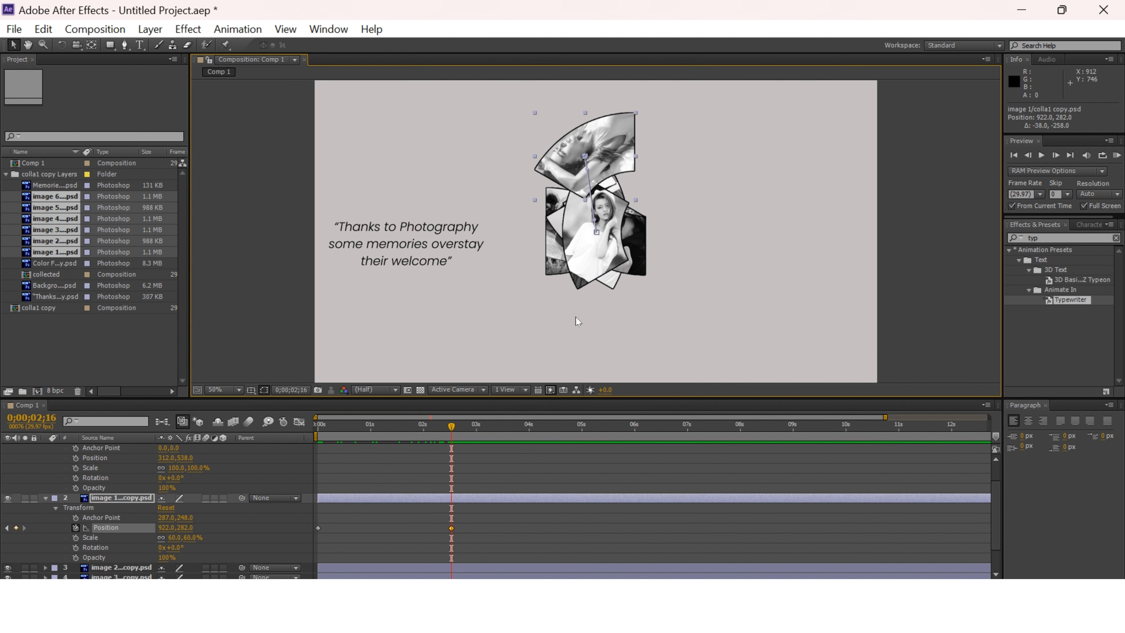
Keyframe image 2's position at 0 seconds and move it to about 810, 530 at 0;00;02;16, fitting it below image 1.
scroll(156, 535, "down", 1)
left_click_drag(469, 419, 318, 445)
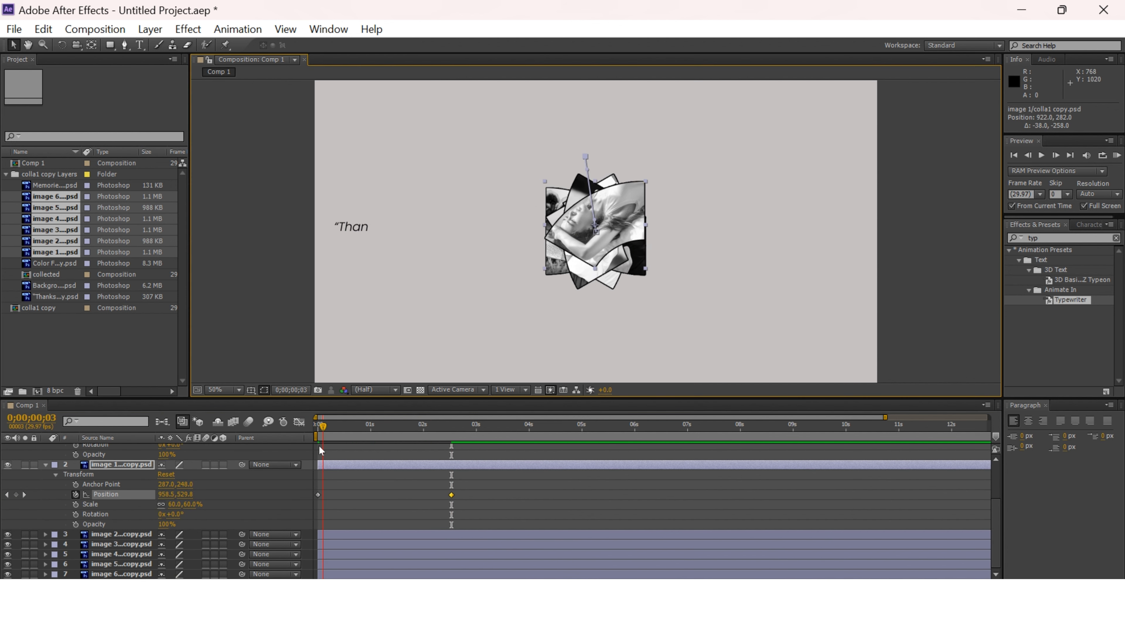
left_click(45, 533)
left_click(55, 534)
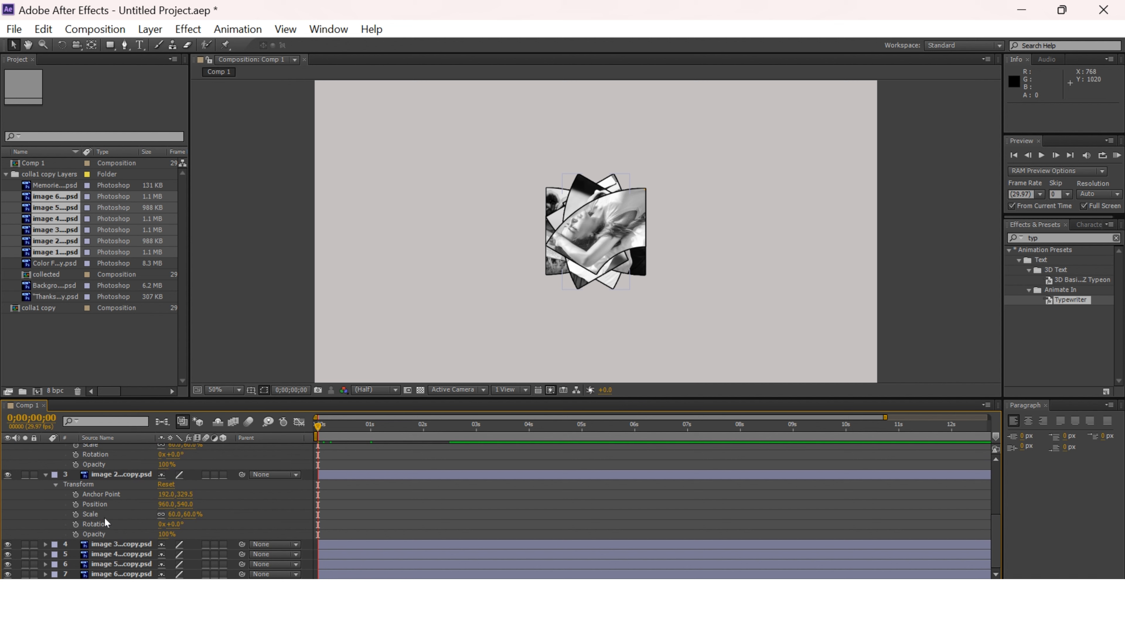
left_click(100, 504)
left_click_drag(333, 428, 454, 432)
scroll(440, 448, "up", 2)
scroll(426, 496, "down", 2)
scroll(465, 439, "up", 2)
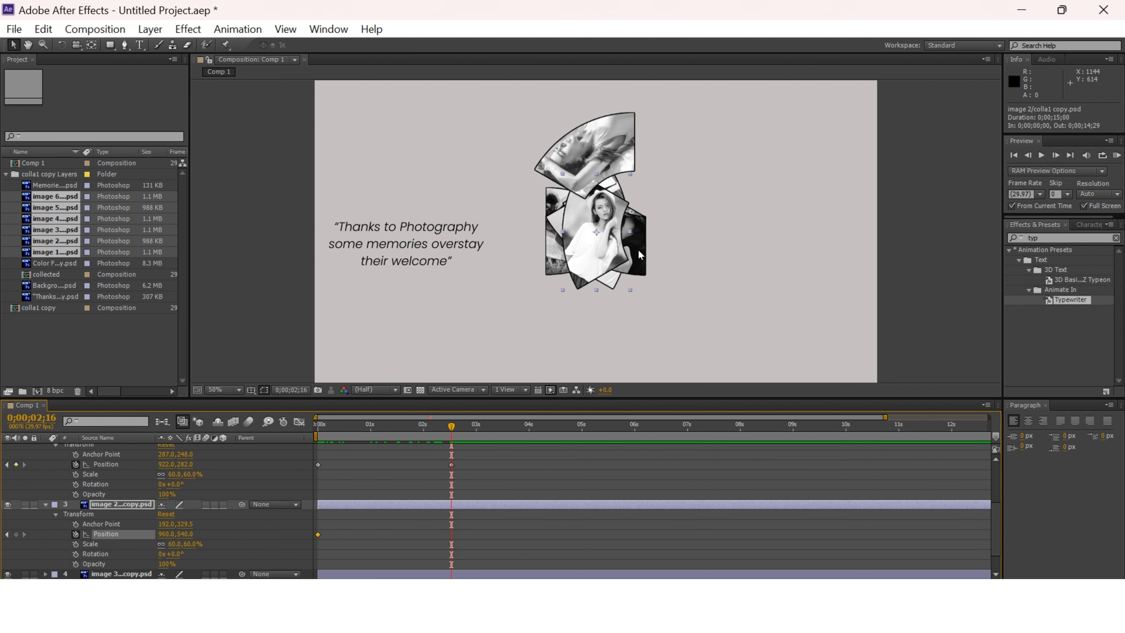
left_click_drag(639, 254, 595, 251)
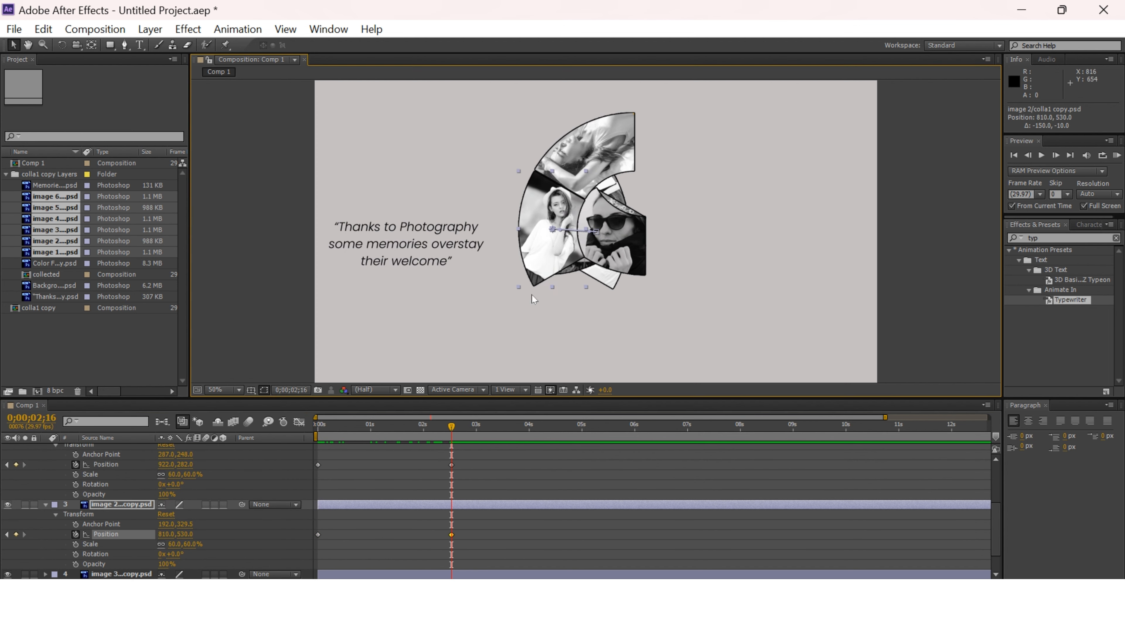
Keyframe image 3's position at 0 seconds and move it to about 918, 780 at 0;00;02;16, continuing the ring below image 2.
scroll(397, 519, "down", 1)
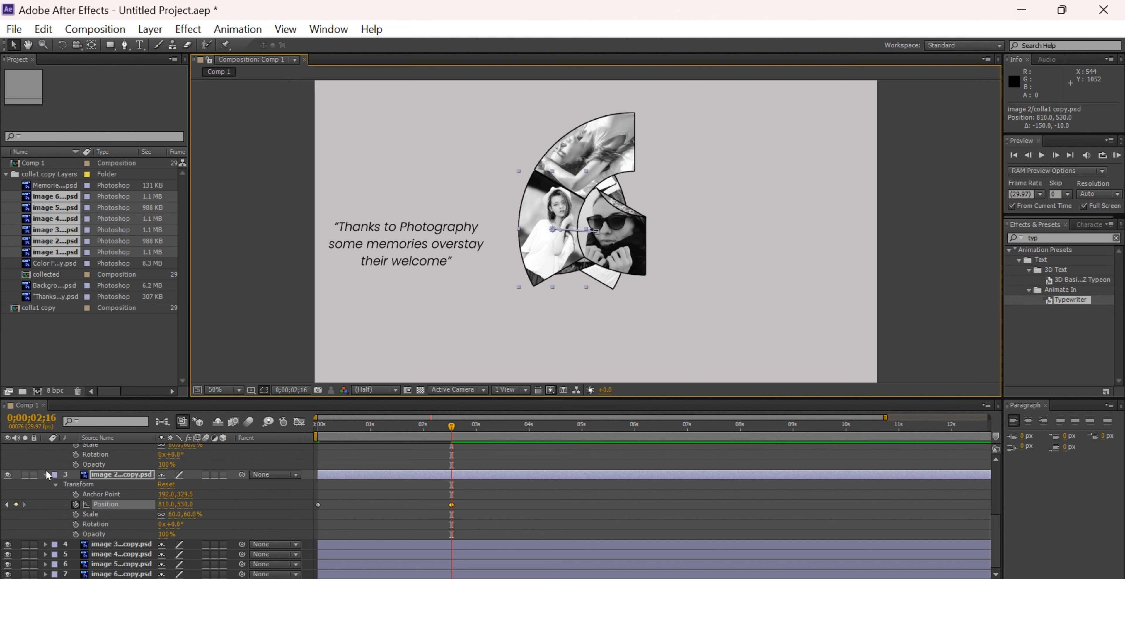
left_click(46, 474)
mouse_move(452, 427)
left_mouse_down()
mouse_move(315, 432)
mouse_move(450, 455)
mouse_move(315, 427)
mouse_move(452, 428)
left_mouse_up()
left_click(45, 535)
scroll(195, 554, "down", 1)
scroll(61, 560, "down", 1)
left_click(46, 544)
scroll(135, 554, "down", 1)
left_click(56, 524)
scroll(59, 542, "down", 1)
left_click(75, 514)
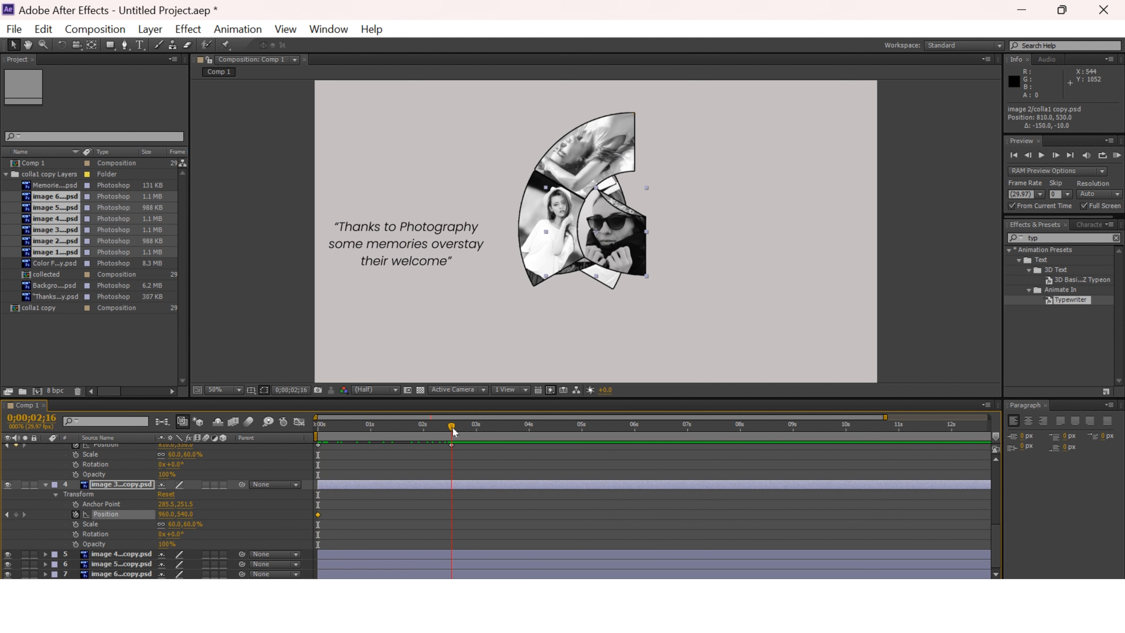
left_click_drag(621, 248, 606, 319)
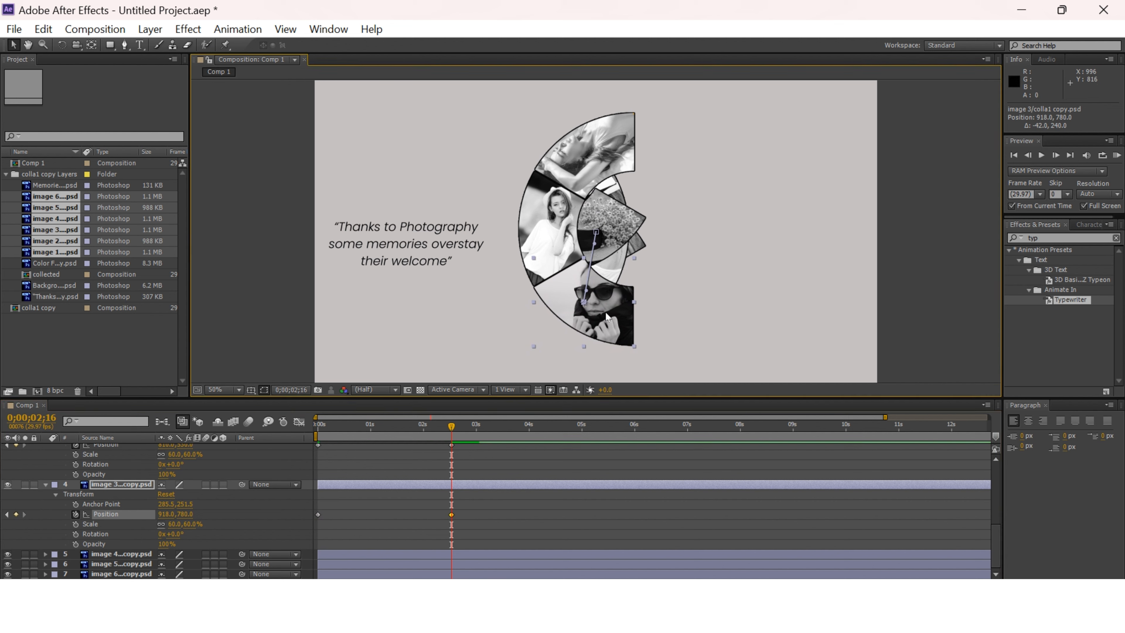
Keyframe image 4's position at 0 seconds and move it to about 1262, 782 at 0;00;02;16, beside image 3.
scroll(69, 492, "up", 2)
left_click(46, 474)
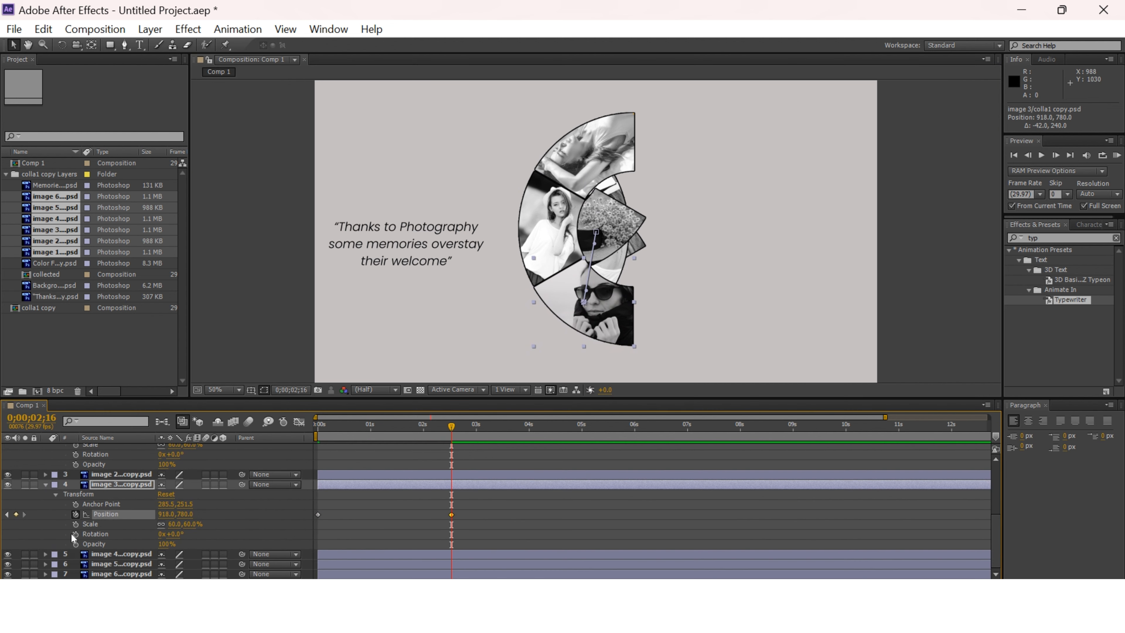
left_click(45, 554)
scroll(450, 478, "down", 1)
mouse_move(452, 426)
left_mouse_down()
mouse_move(315, 426)
mouse_move(452, 444)
left_mouse_up()
left_click(56, 554)
scroll(99, 563, "down", 2)
left_click(76, 524)
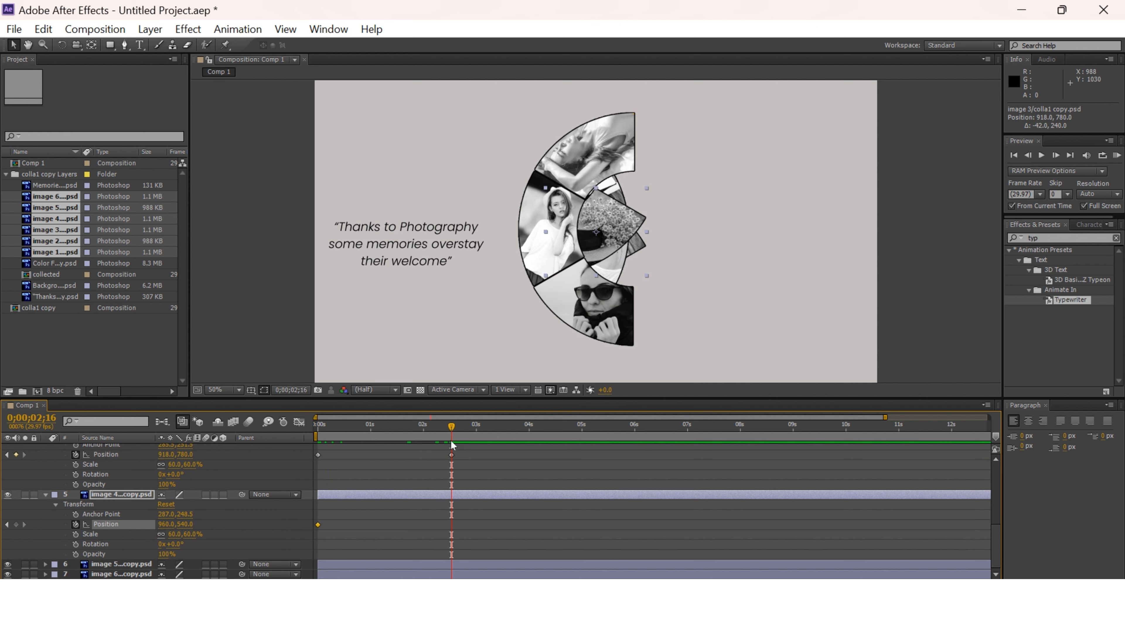
left_click_drag(629, 242, 710, 297)
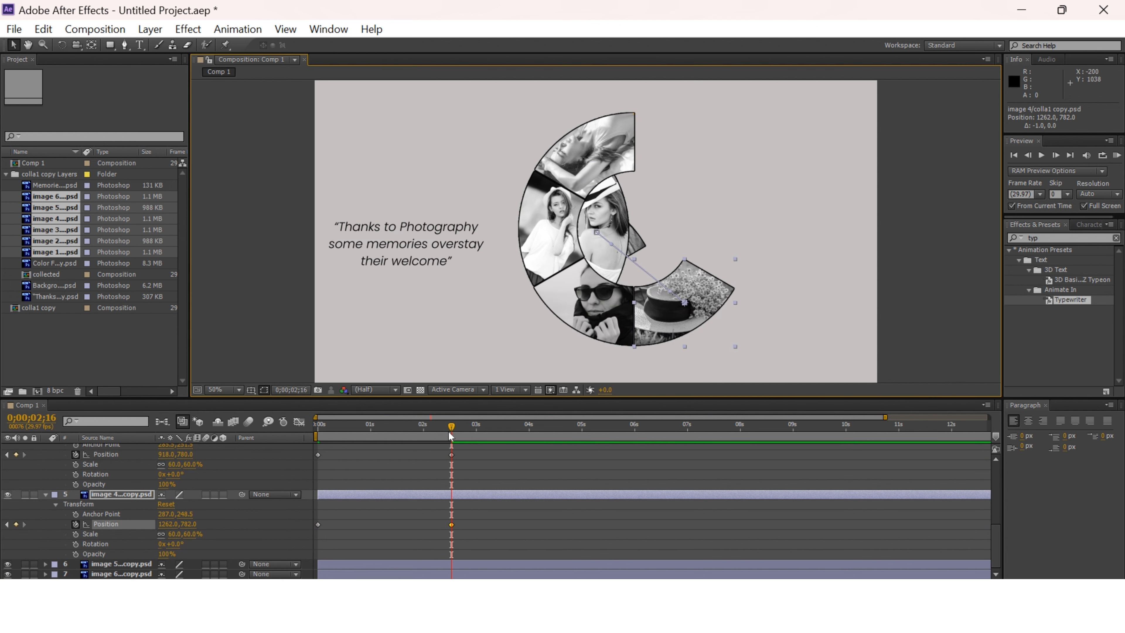
Keyframe image 5's position at 0 seconds and move it to about 1376, 534 at 0;00;02;16, above image 4.
left_click_drag(449, 436, 308, 438)
left_click(45, 563)
scroll(129, 554, "down", 3)
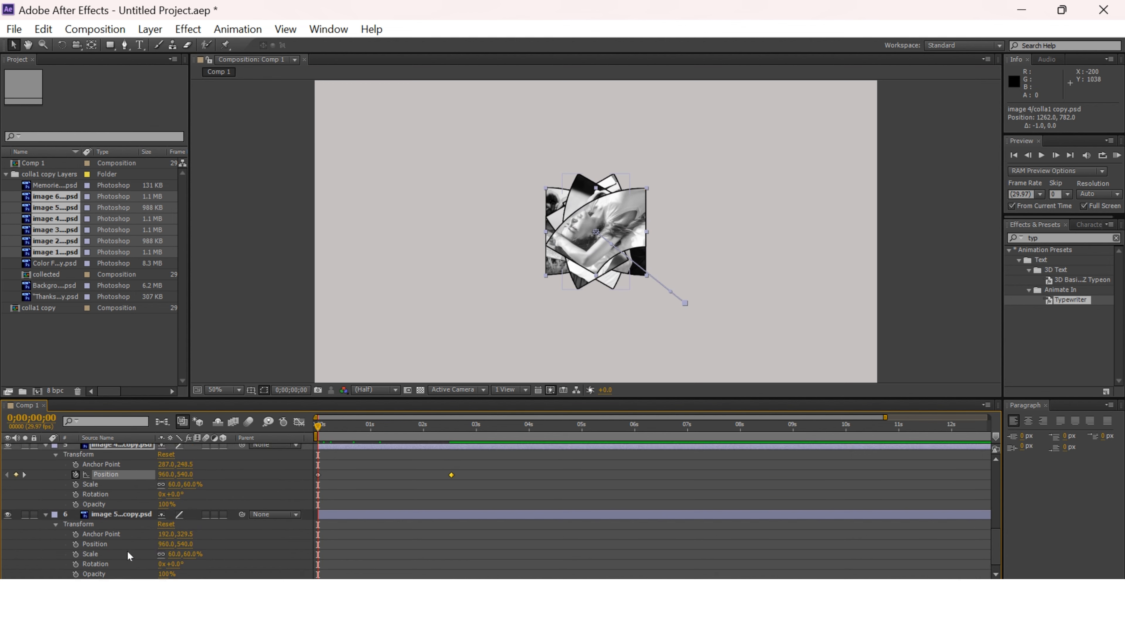
scroll(110, 549, "down", 1)
left_click(76, 534)
left_click_drag(317, 432, 452, 438)
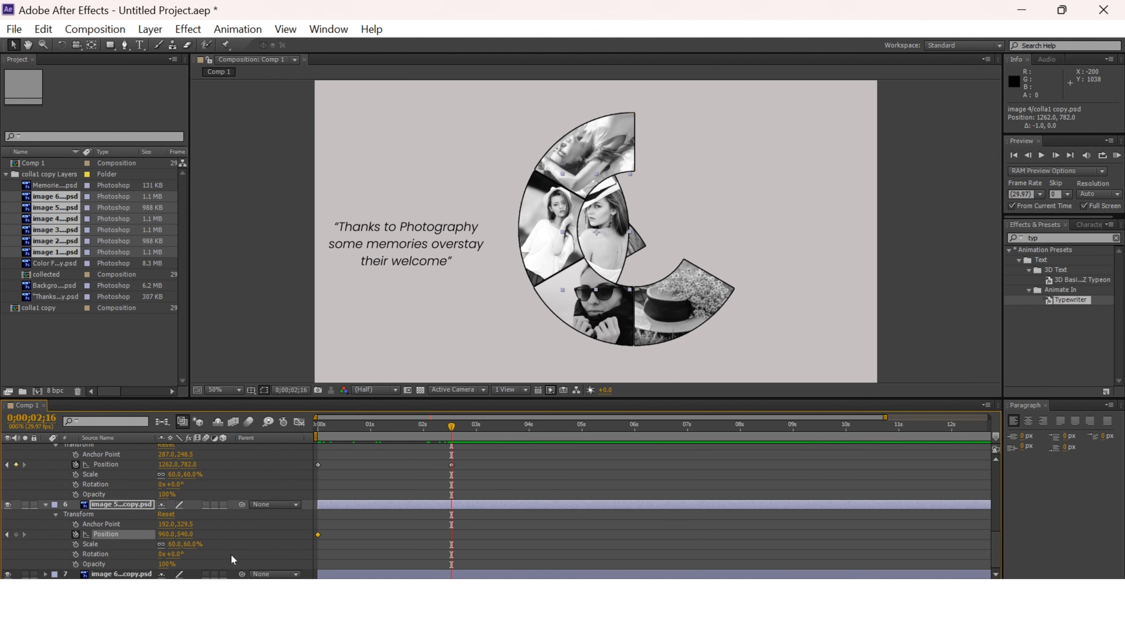
left_click_drag(612, 255, 734, 252)
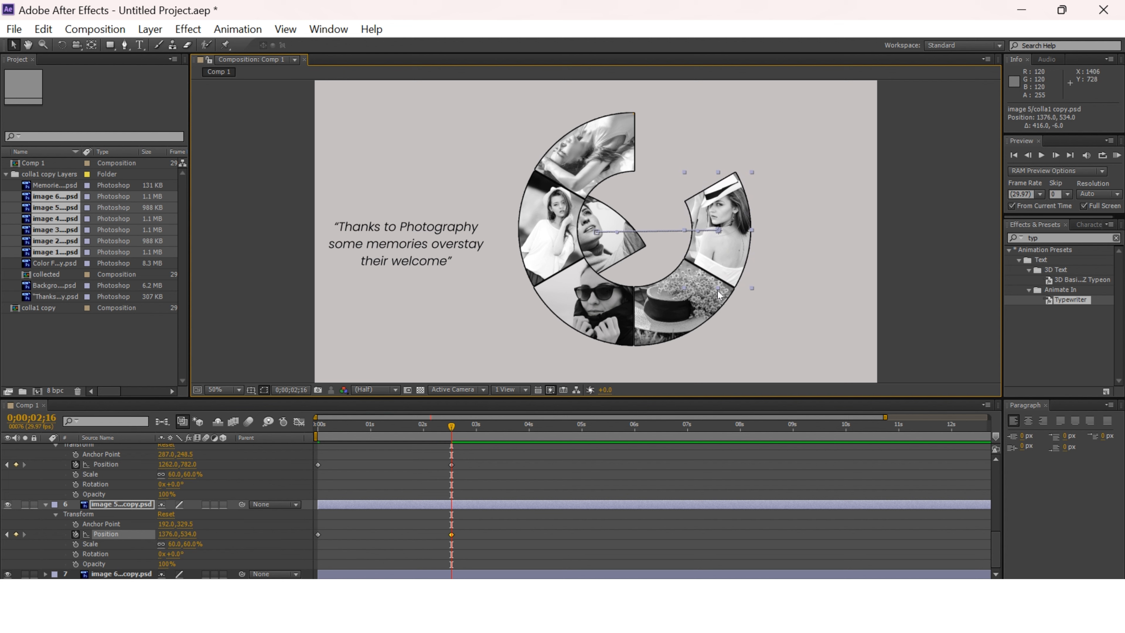
Keyframe image 6's position at 0 seconds and move it to about 1266, 284 at 0;00;02;16, closing the photo ring.
left_click(45, 573)
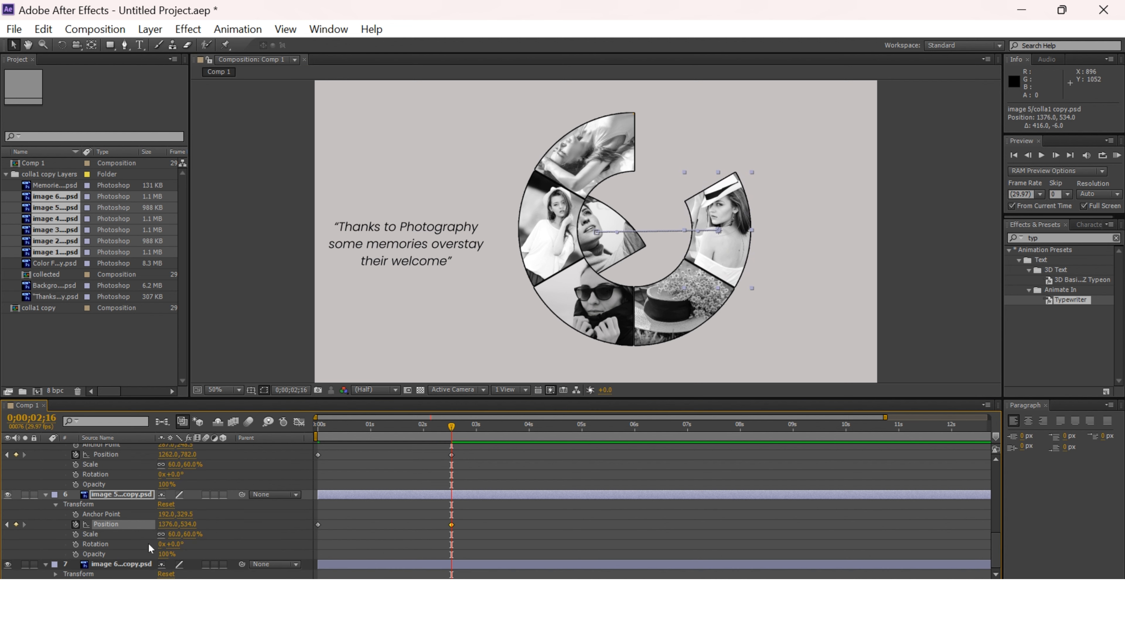
left_click(56, 574)
mouse_move(450, 432)
left_mouse_down()
mouse_move(316, 432)
mouse_move(451, 438)
left_mouse_up()
left_click(76, 544)
left_click_drag(629, 257, 717, 178)
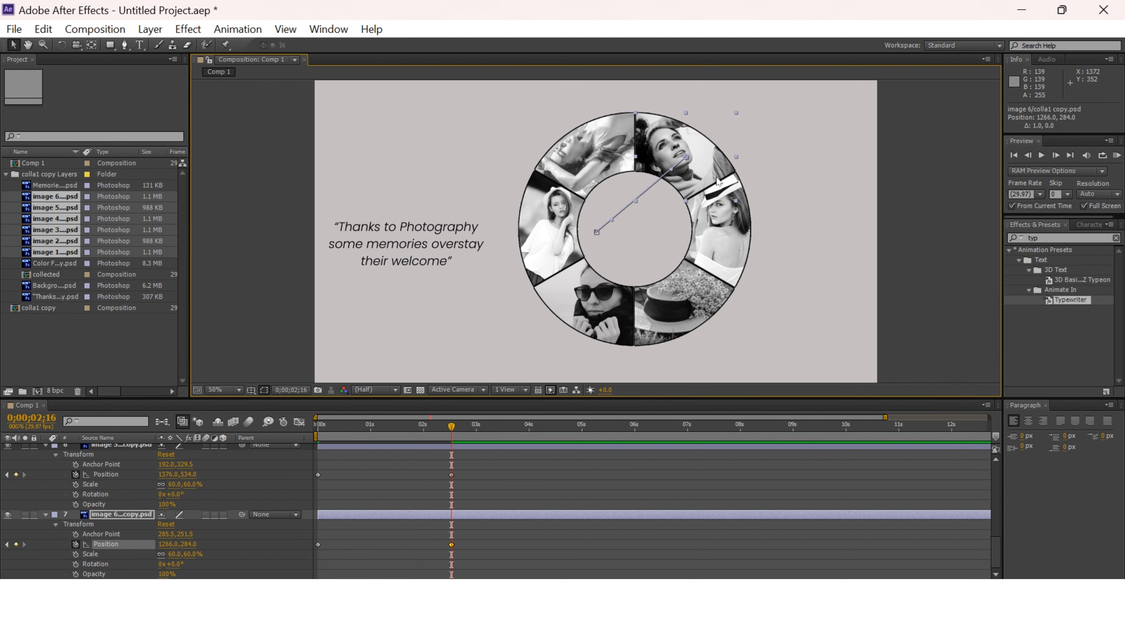
Add the text "Memories" inside the photo ring and centre it at about 952, 560.
scroll(369, 494, "up", 10)
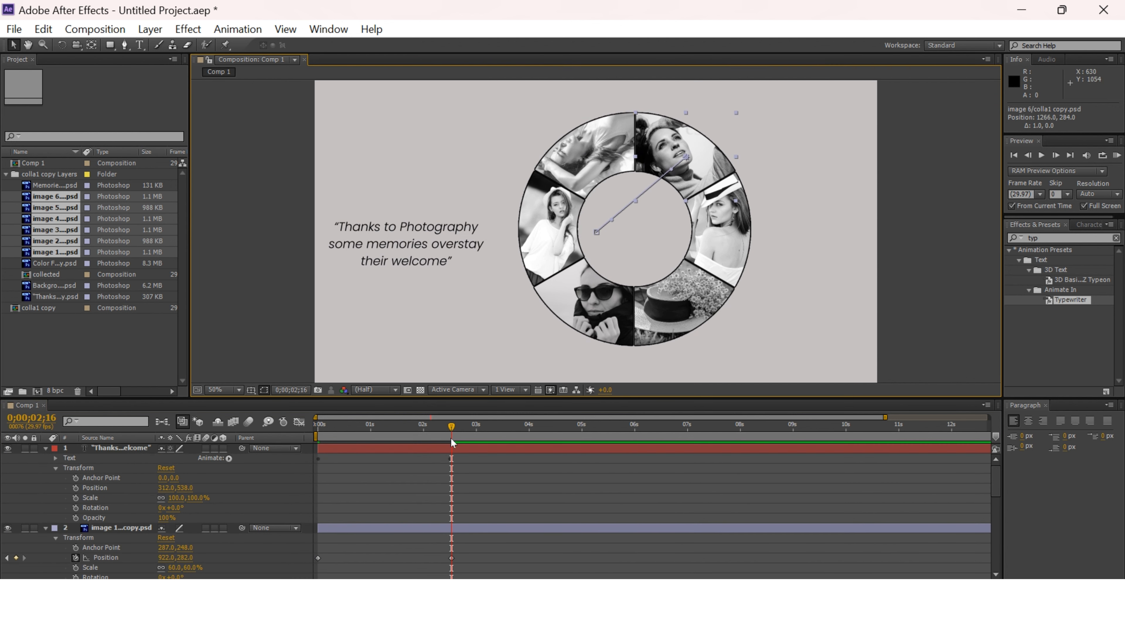
left_click(139, 44)
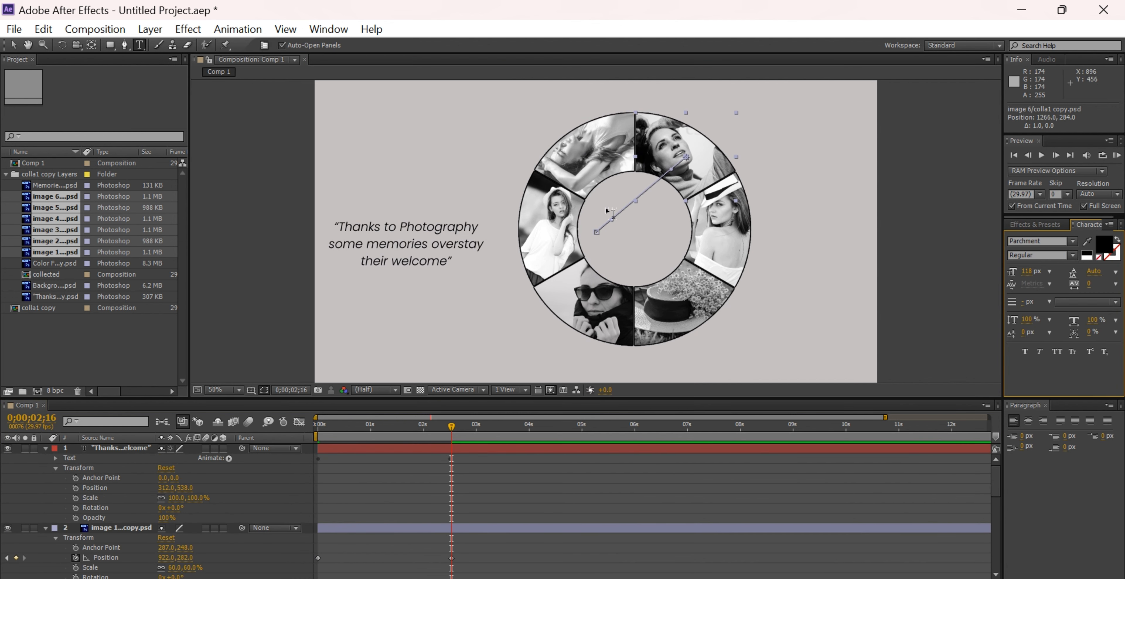
left_click(607, 252)
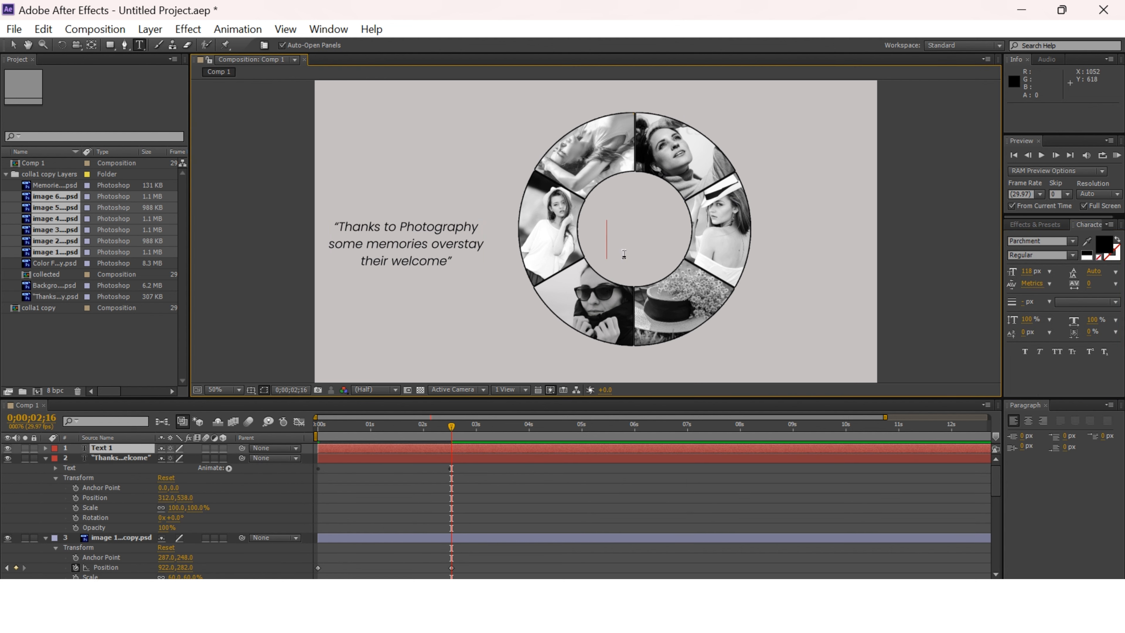
type("m")
key("BackSpace")
type("Memories")
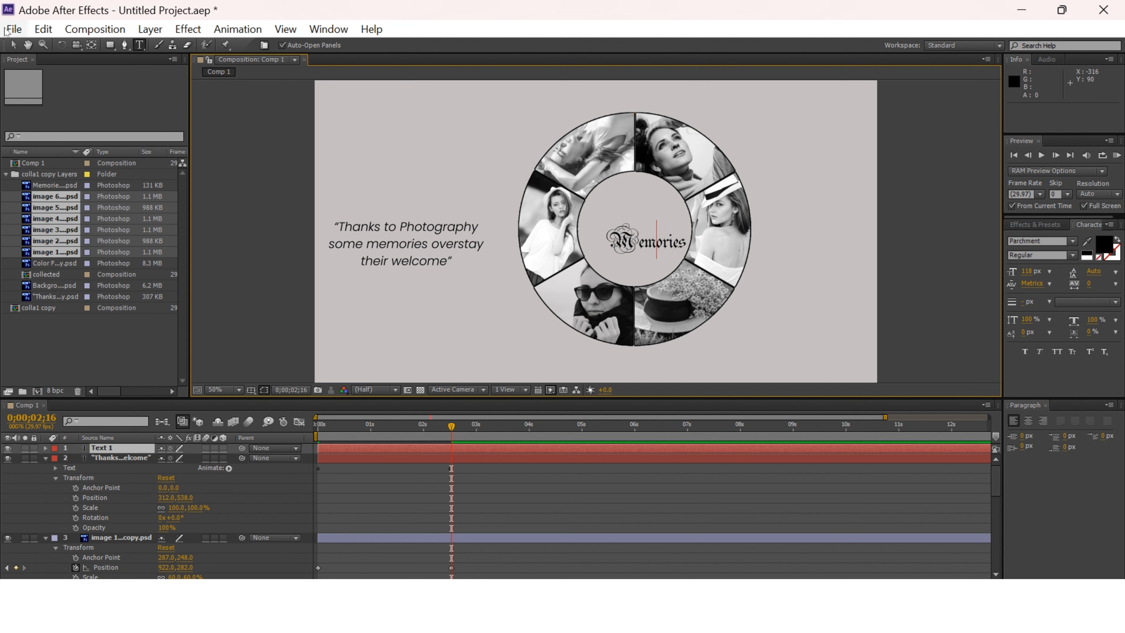
left_click(13, 44)
left_click_drag(642, 242, 629, 233)
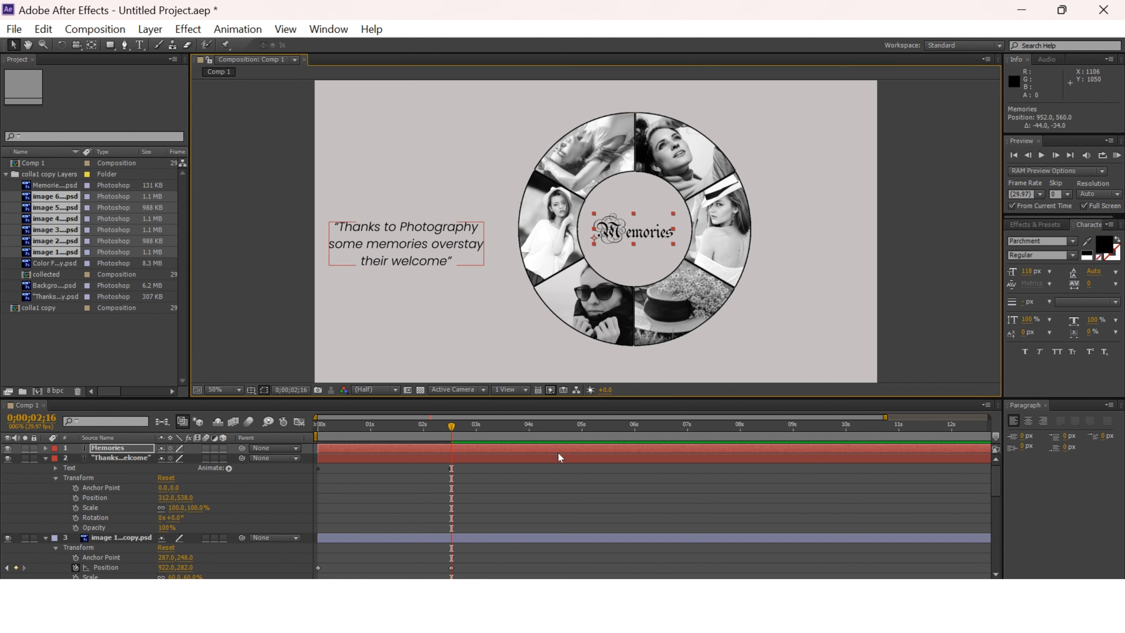
Apply the Typewriter preset to the Memories text at 0;00;02;16 and scrub through its animation.
left_click(1035, 224)
left_click_drag(1070, 299, 633, 248)
scroll(27, 465, "down", 2)
scroll(28, 465, "up", 3)
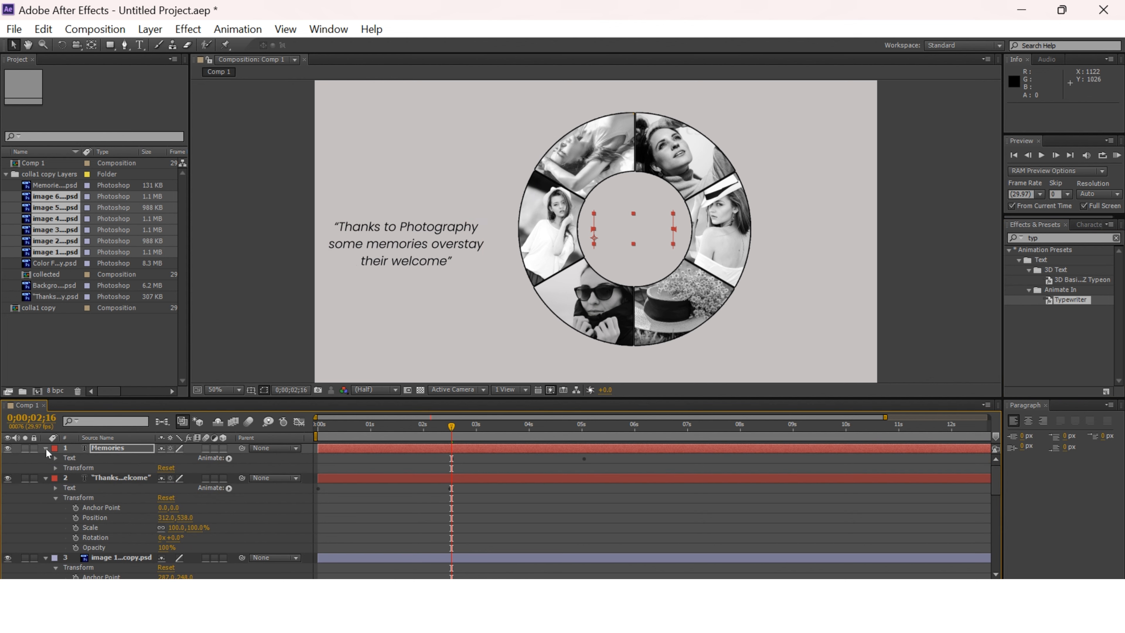
left_click_drag(452, 426, 477, 423)
left_click(56, 468)
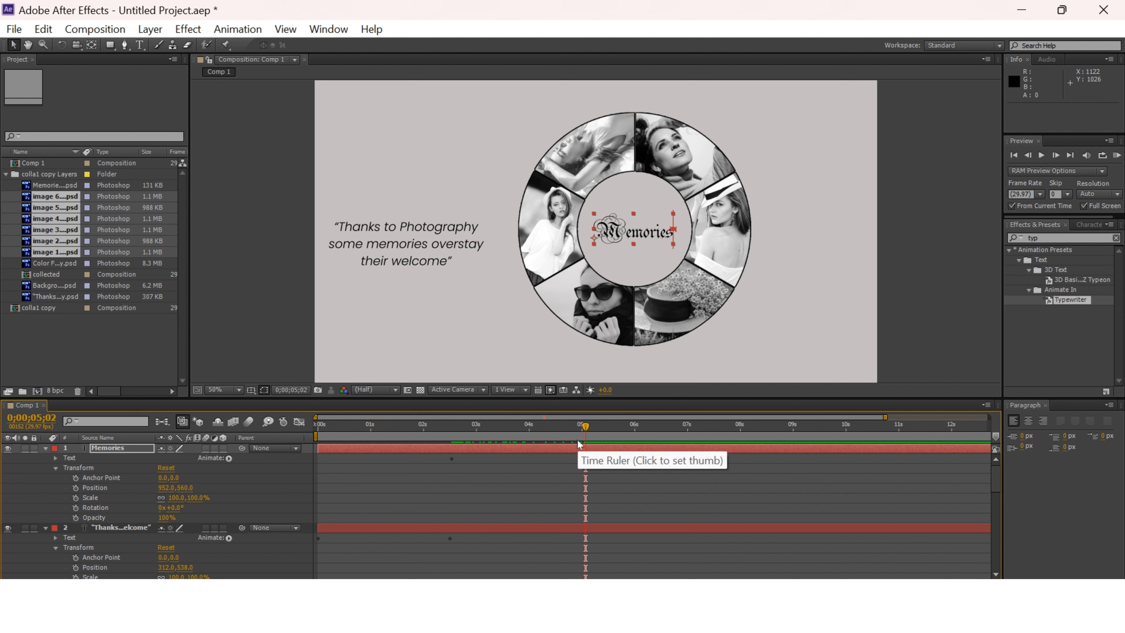
left_click_drag(578, 441, 452, 482)
Collapse the expanded properties of both text layers and all six image layers.
left_click(45, 448)
left_click(45, 458)
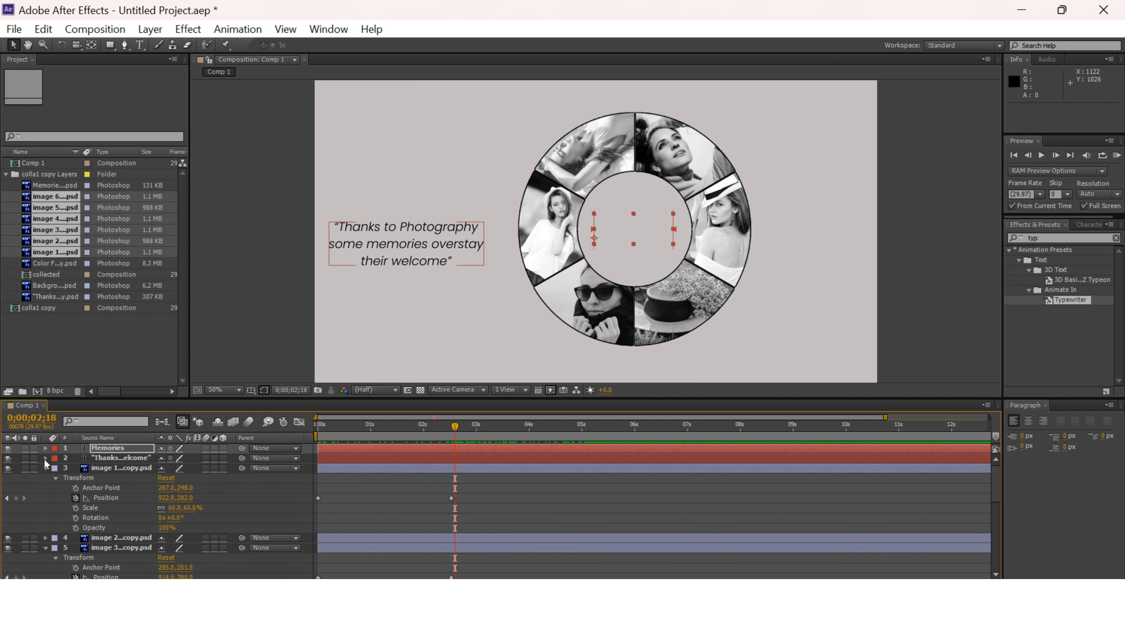
left_click(45, 467)
left_click(46, 487)
left_click(45, 497)
left_click(46, 507)
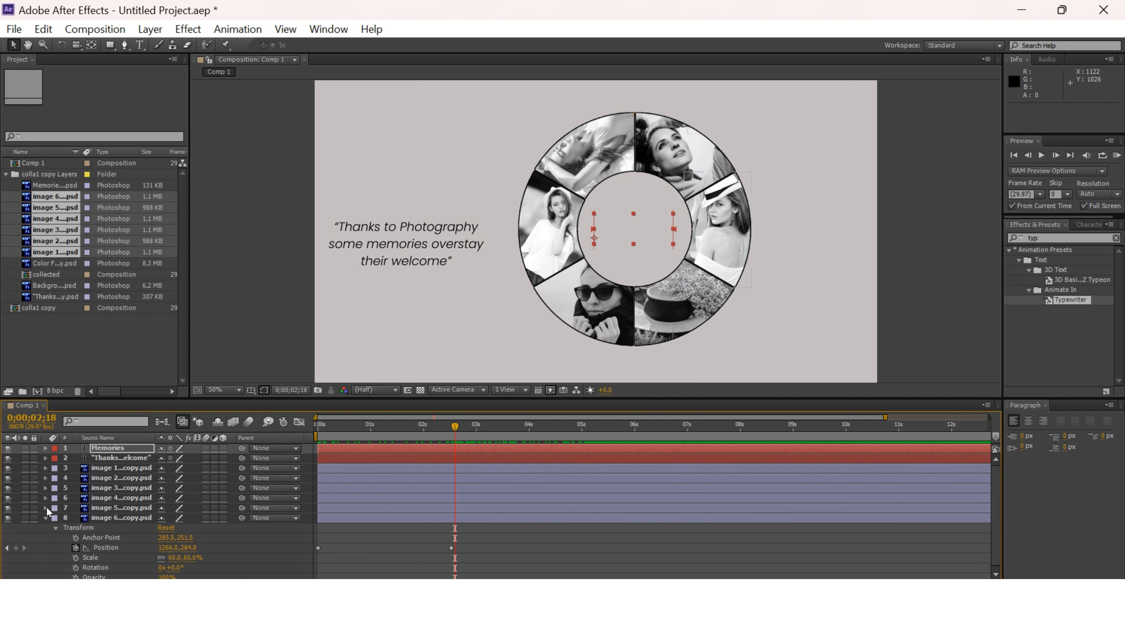
left_click(46, 517)
Shift images 1 to 3 together leftward at 0;00;02;20, bringing image 1's position to about 879, 282.
left_click(123, 468)
left_click(122, 487, "shift")
left_click(45, 469)
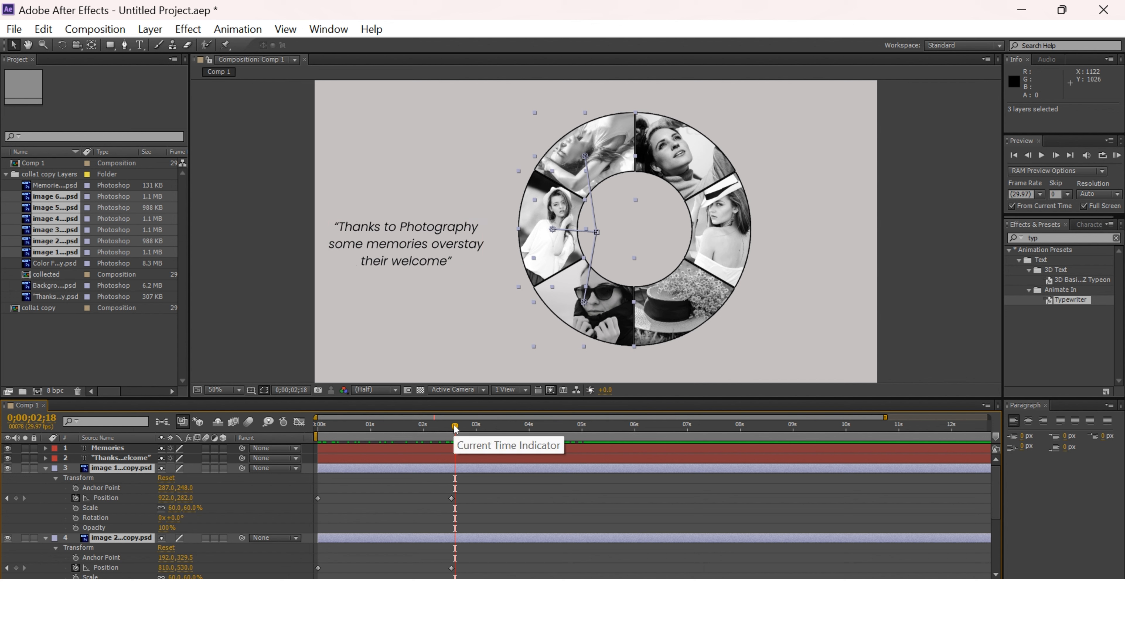
mouse_move(455, 425)
left_mouse_down()
mouse_move(481, 430)
mouse_move(458, 432)
left_mouse_up()
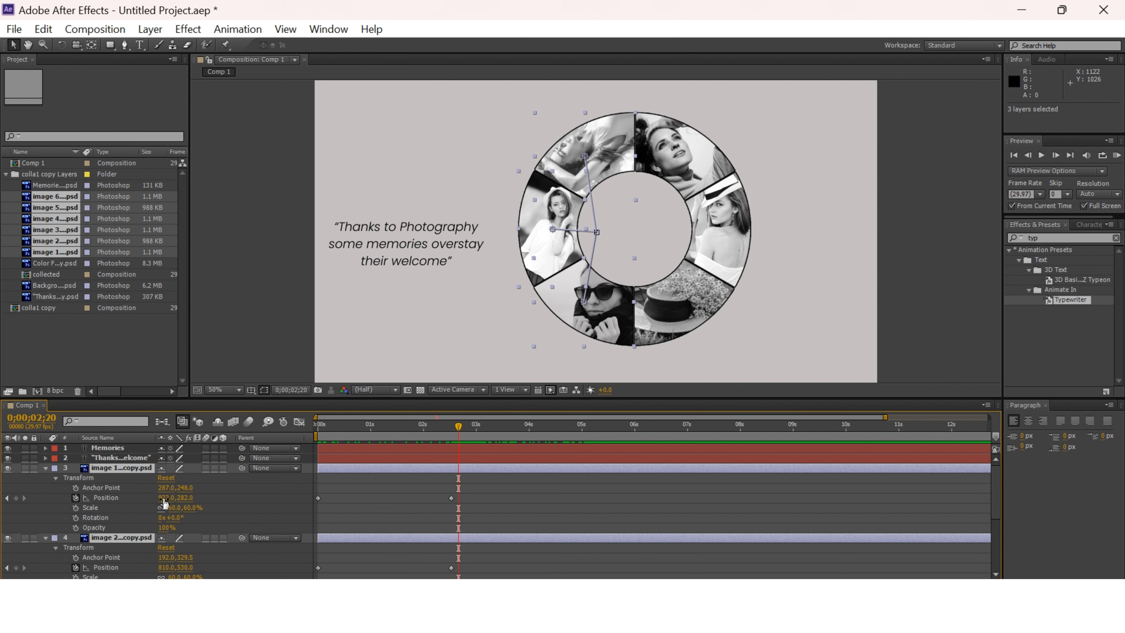
left_click_drag(164, 497, 139, 497)
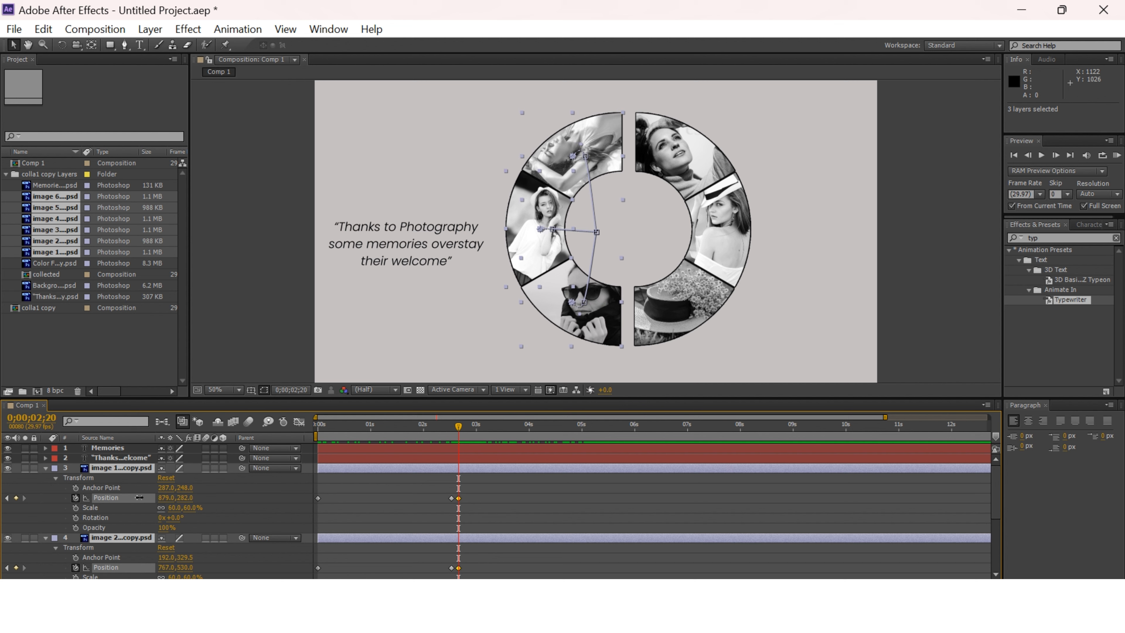
Shift images 1 to 3 further left at 0;00;04;20, bringing image 1's position to about 826, 282.
mouse_move(458, 427)
left_mouse_down()
mouse_move(443, 429)
mouse_move(469, 432)
left_mouse_up()
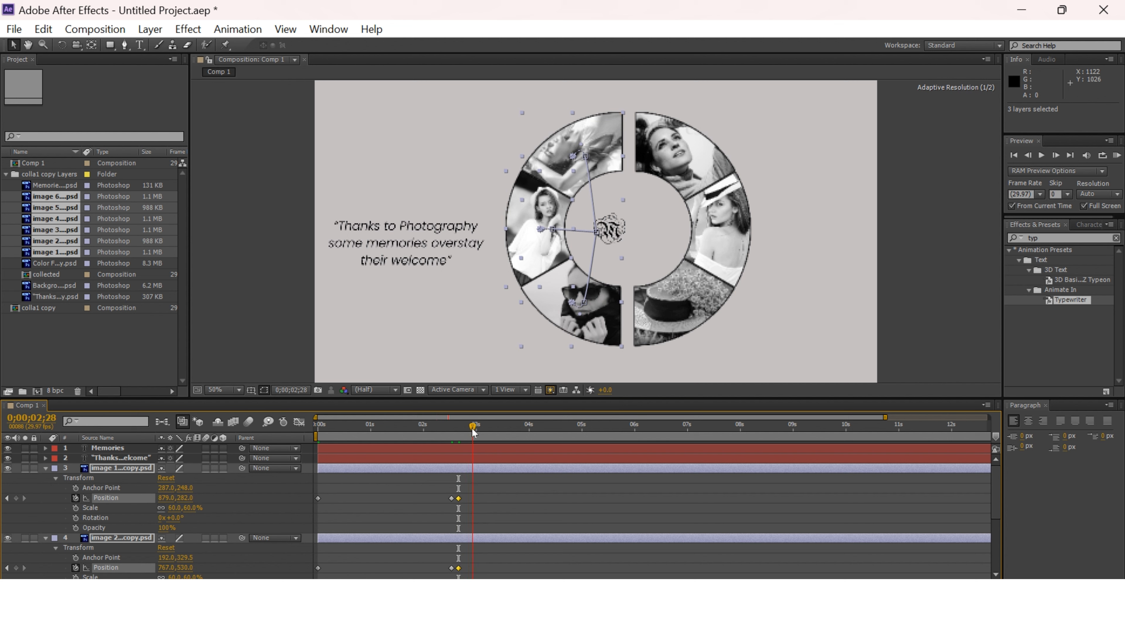
left_click_drag(482, 434, 565, 434)
left_click_drag(162, 498, 140, 498)
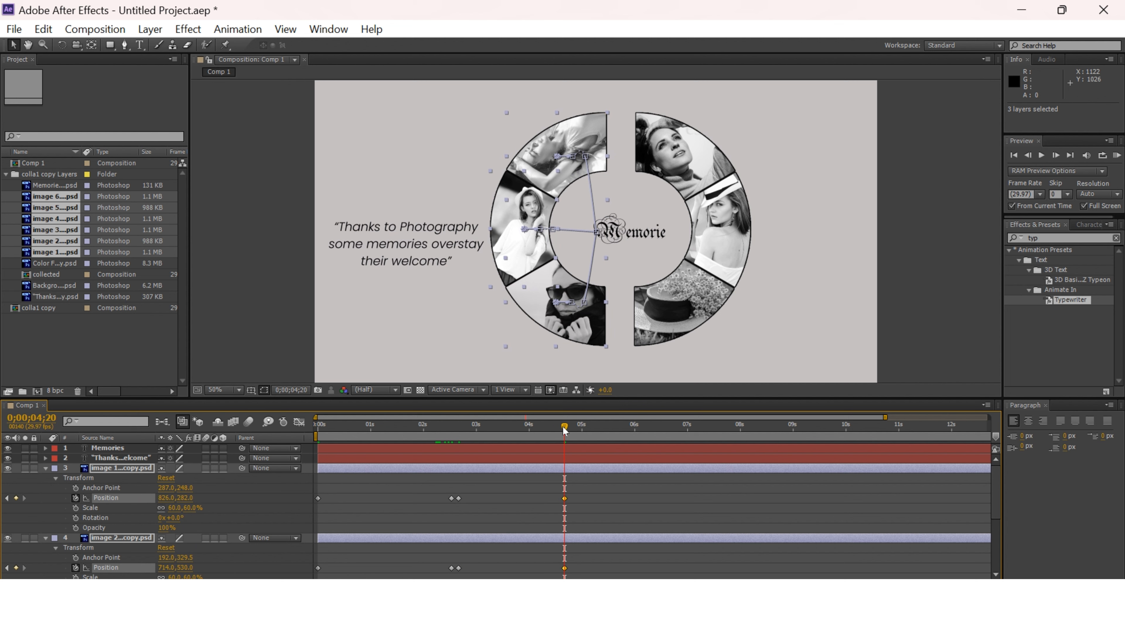
Shift images 4 to 6 together rightward at 0;00;02;21, bringing image 4's position to about 1281, 782.
left_click_drag(564, 429, 459, 444)
left_click(45, 467)
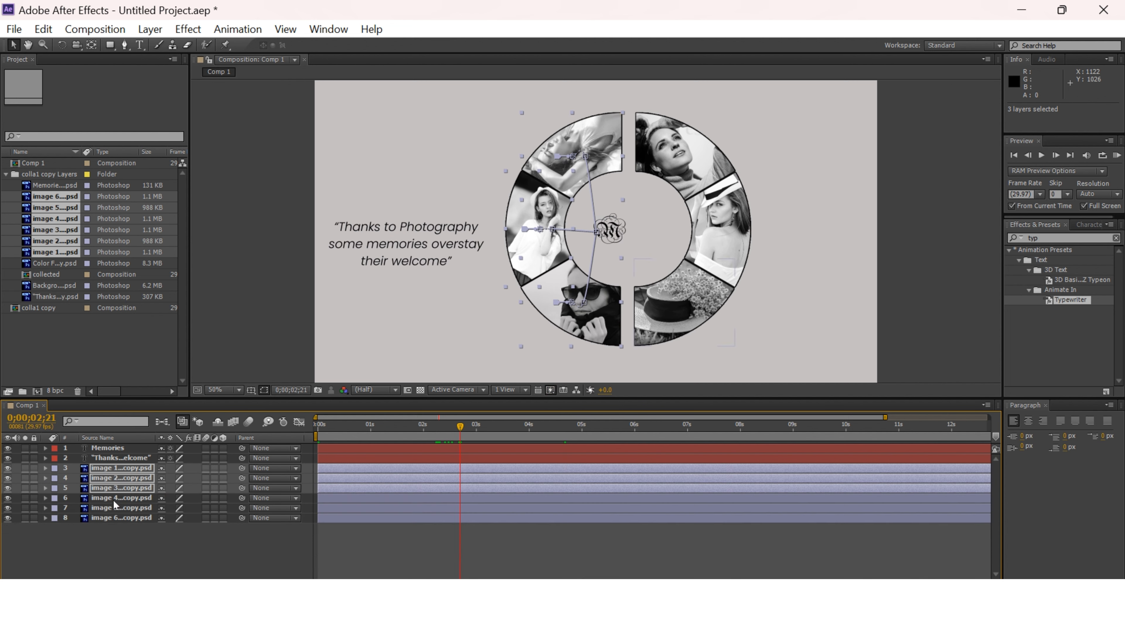
left_click(112, 498)
left_click(123, 517, "shift")
left_click(44, 497)
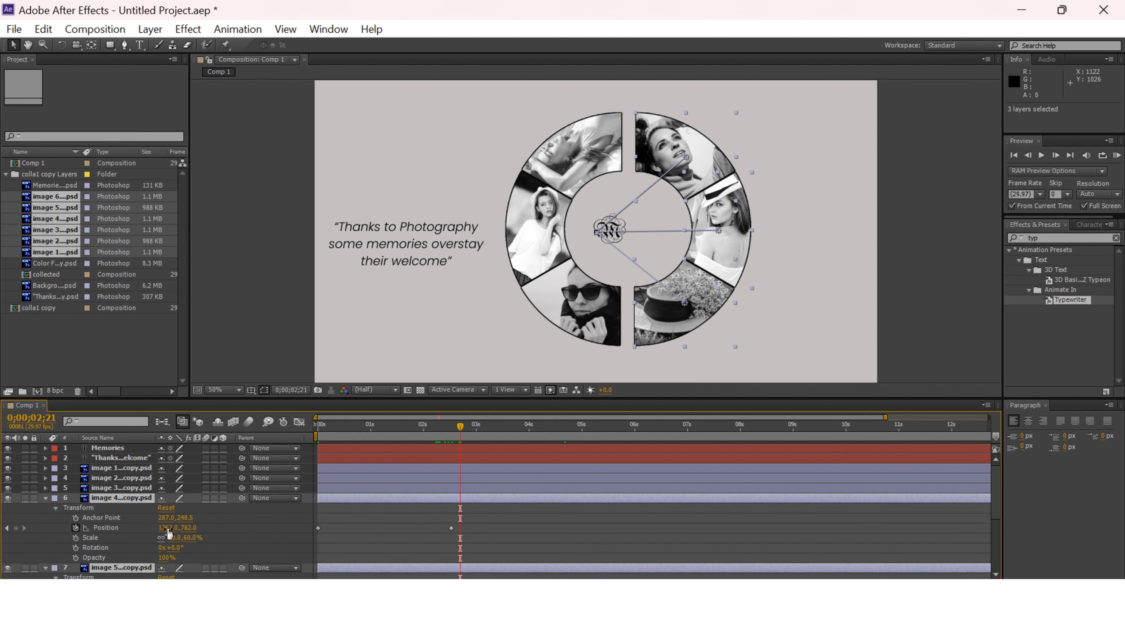
left_click_drag(168, 529, 207, 544)
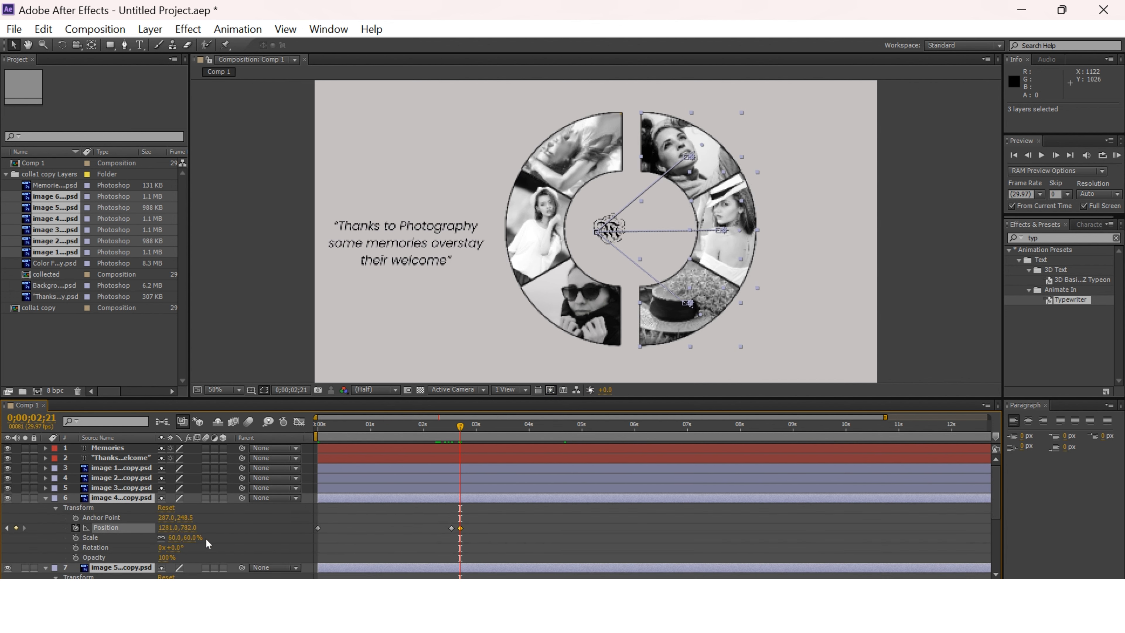
Shift images 4 to 6 further right at 0;00;05;04, bringing image 4's position to about 1389, 782.
left_click_drag(460, 426, 589, 436)
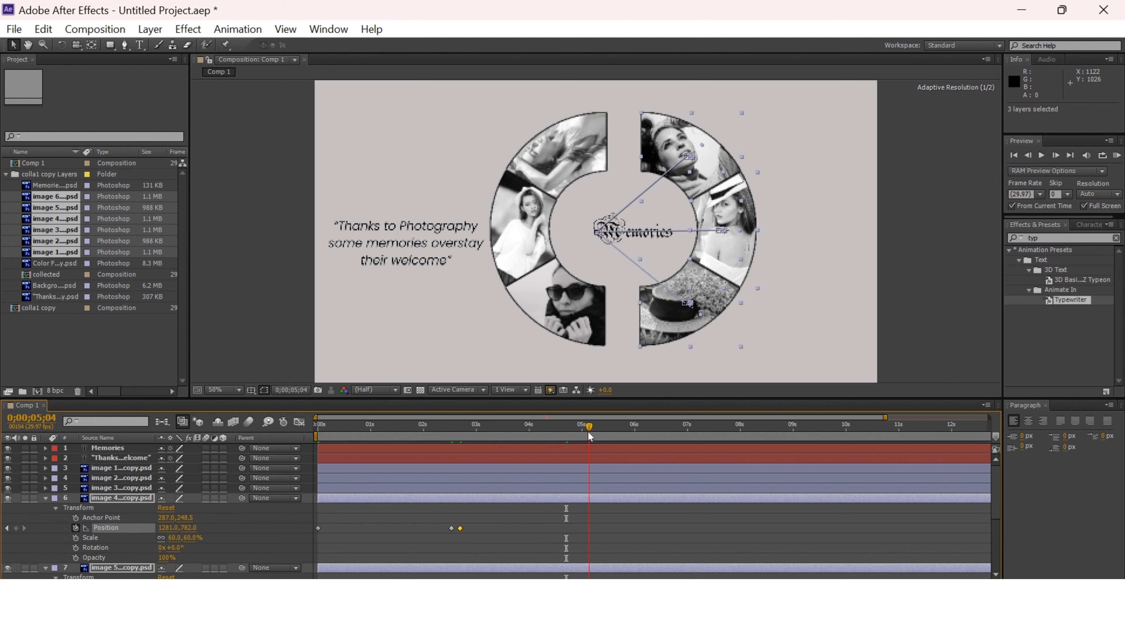
left_click_drag(168, 527, 227, 525)
left_click_drag(589, 426, 588, 479)
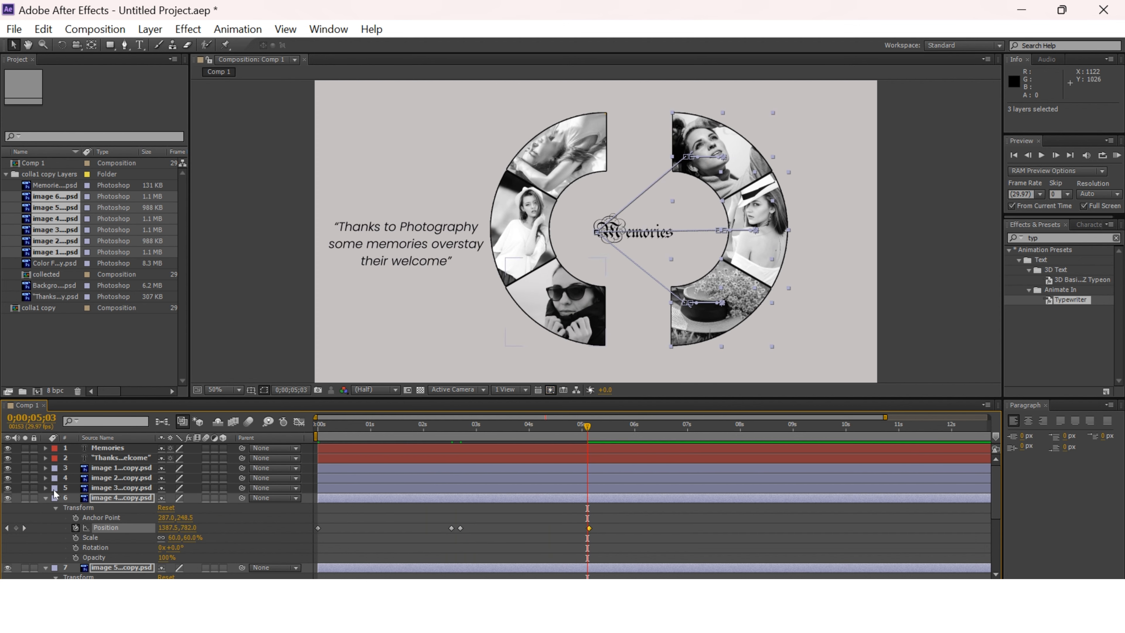
Keyframe the Memories text's scale at 100% at 0;00;02;17 and enlarge it to 147% at 0;00;05;02.
left_click_drag(587, 427, 460, 465)
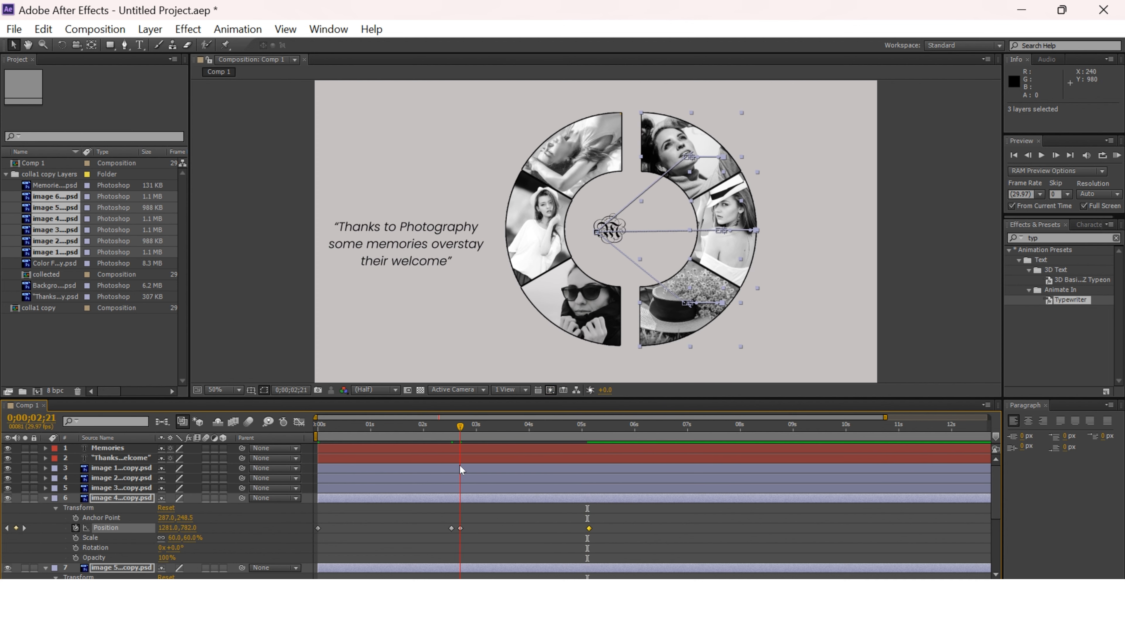
left_click(62, 448)
left_click(45, 448)
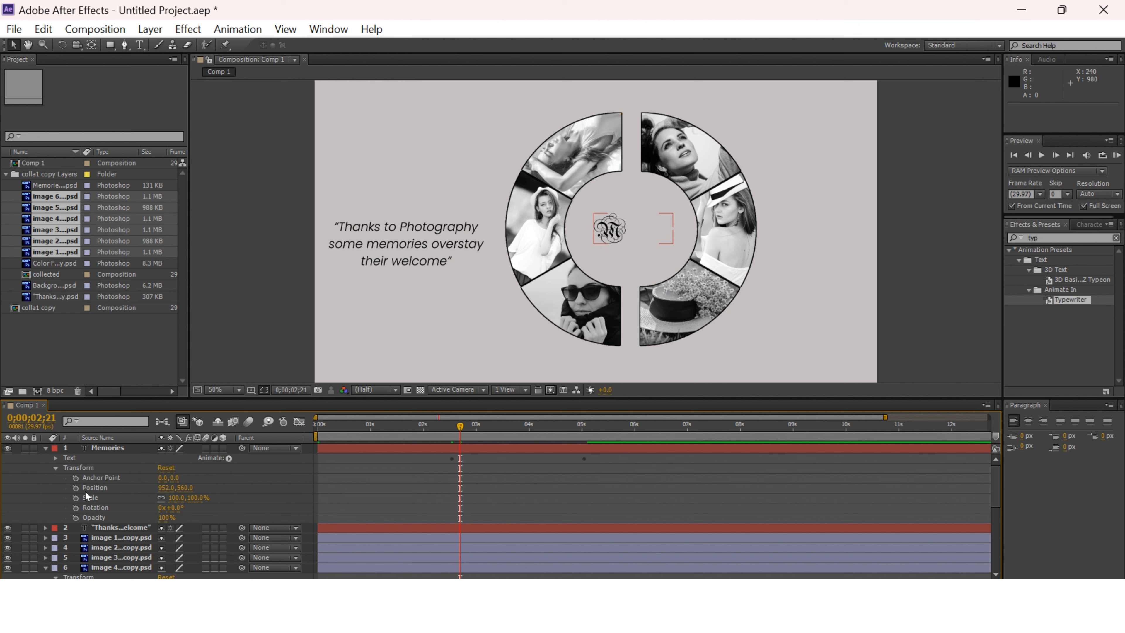
left_click_drag(461, 426, 587, 445)
left_click(76, 497)
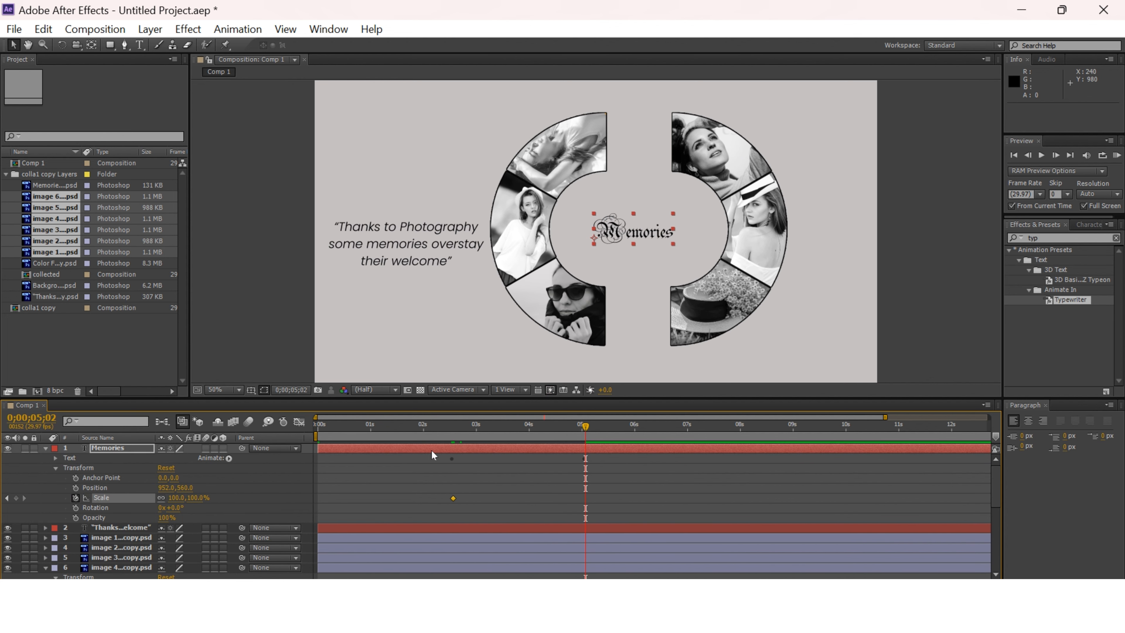
left_click_drag(199, 503, 208, 499)
Reposition the Memories text to about 959, 566 and keyframe its position at 0;00;02;17.
left_click_drag(669, 235, 653, 237)
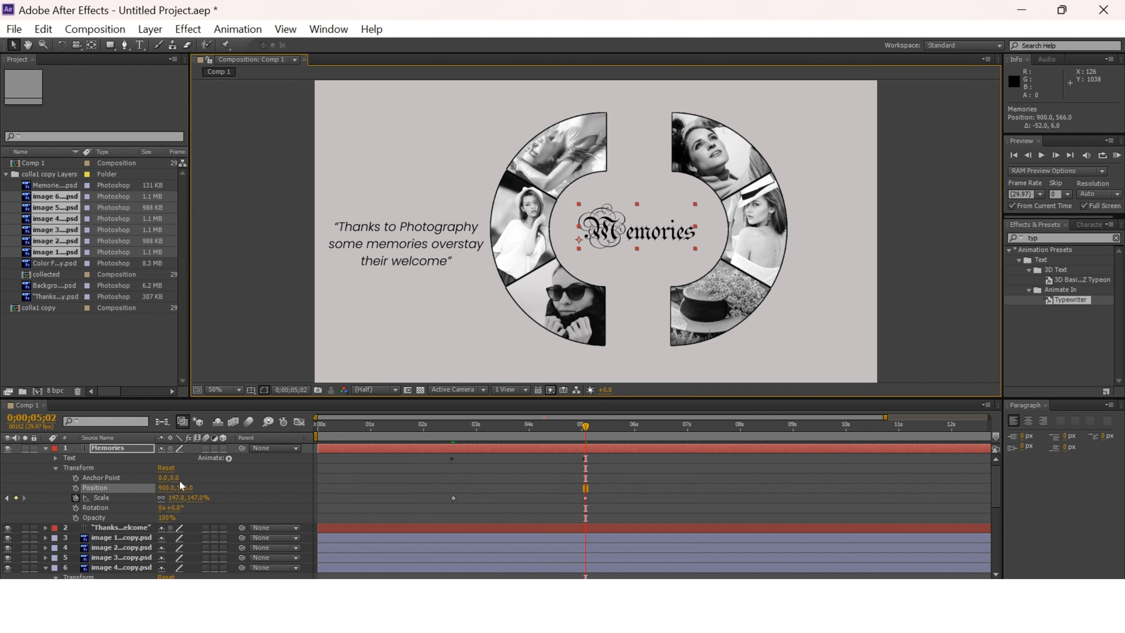
left_click_drag(168, 487, 197, 487)
left_click_drag(588, 440, 454, 449)
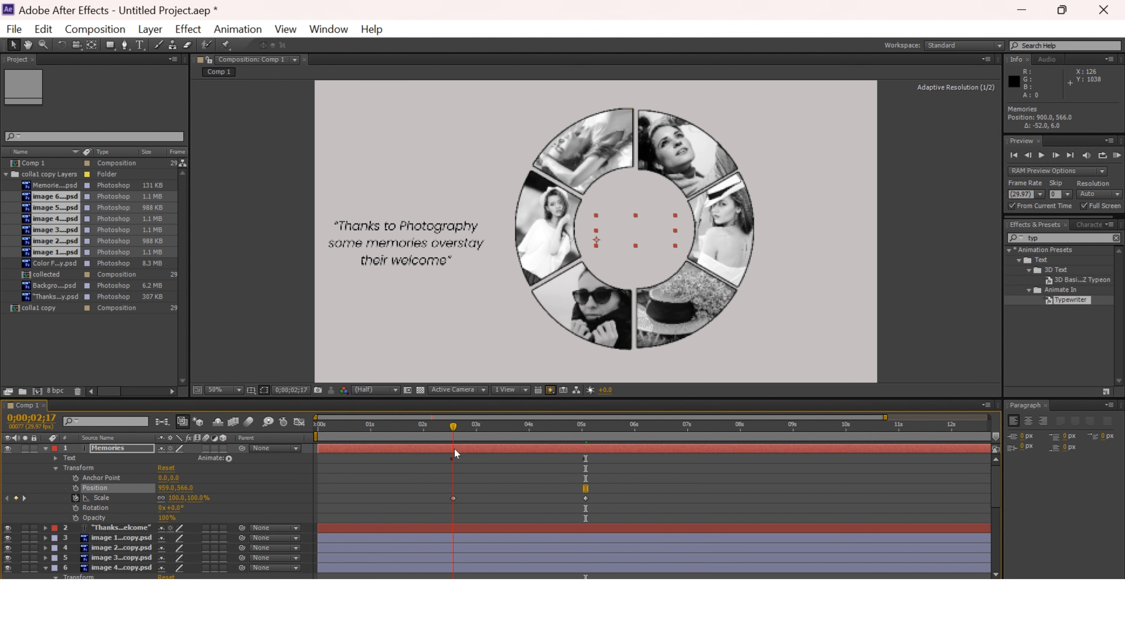
left_click(75, 488)
At 0;00;05;02, enlarge the Memories text to 167% and recentre it between the half rings at about 872, 568.
left_click_drag(531, 424, 585, 449)
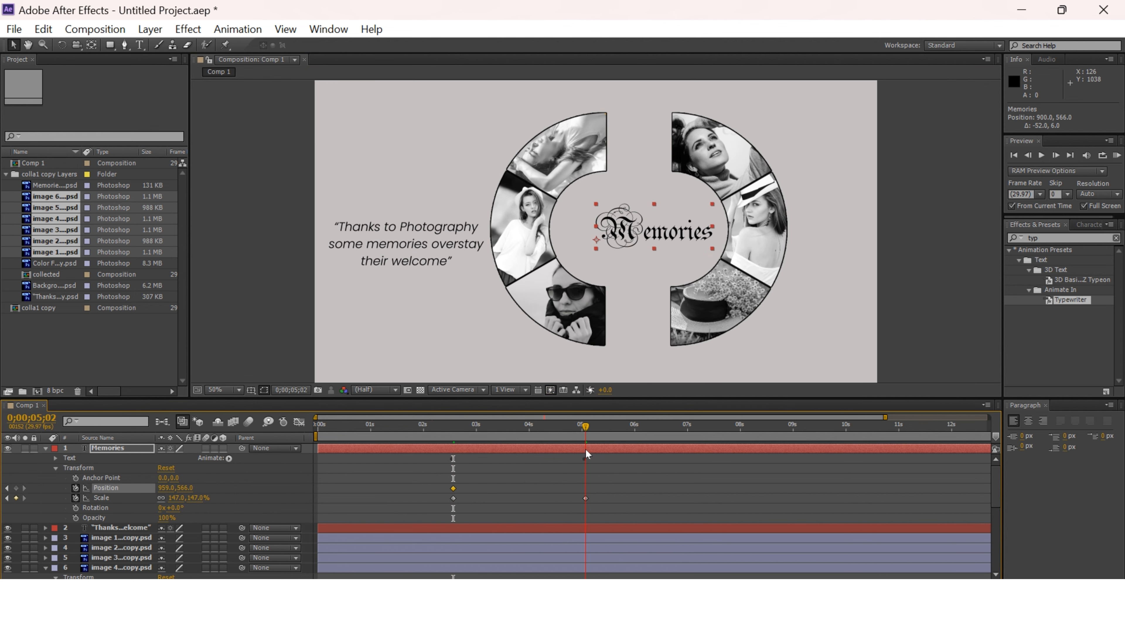
left_click_drag(689, 236, 673, 237)
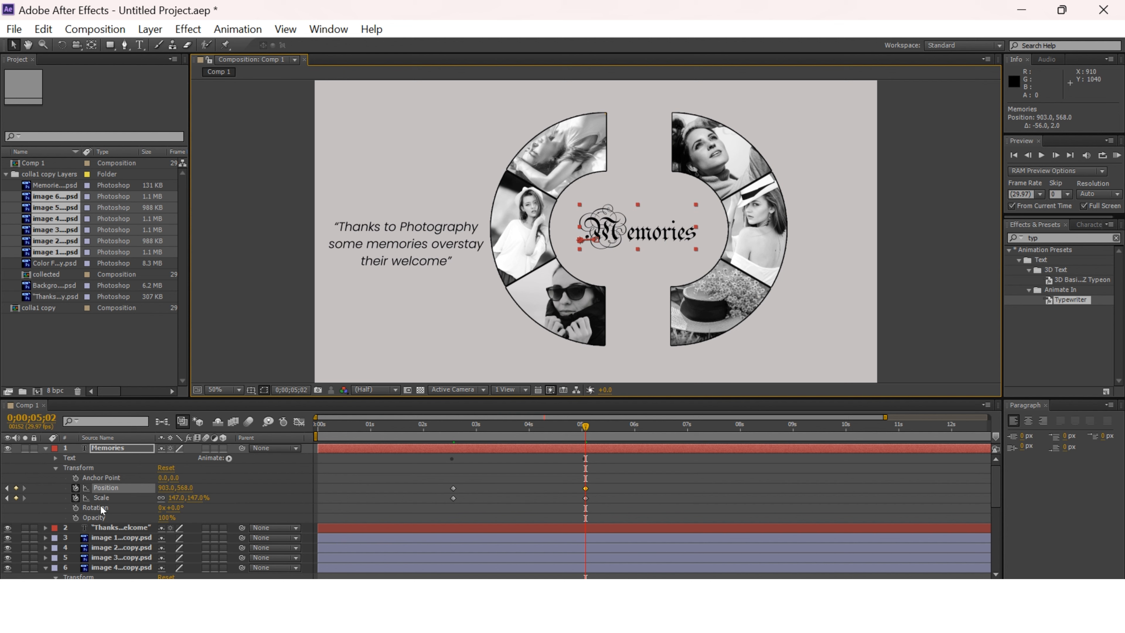
mouse_move(175, 497)
left_mouse_down()
mouse_move(191, 497)
mouse_move(177, 487)
left_mouse_up()
left_click_drag(584, 425, 599, 470)
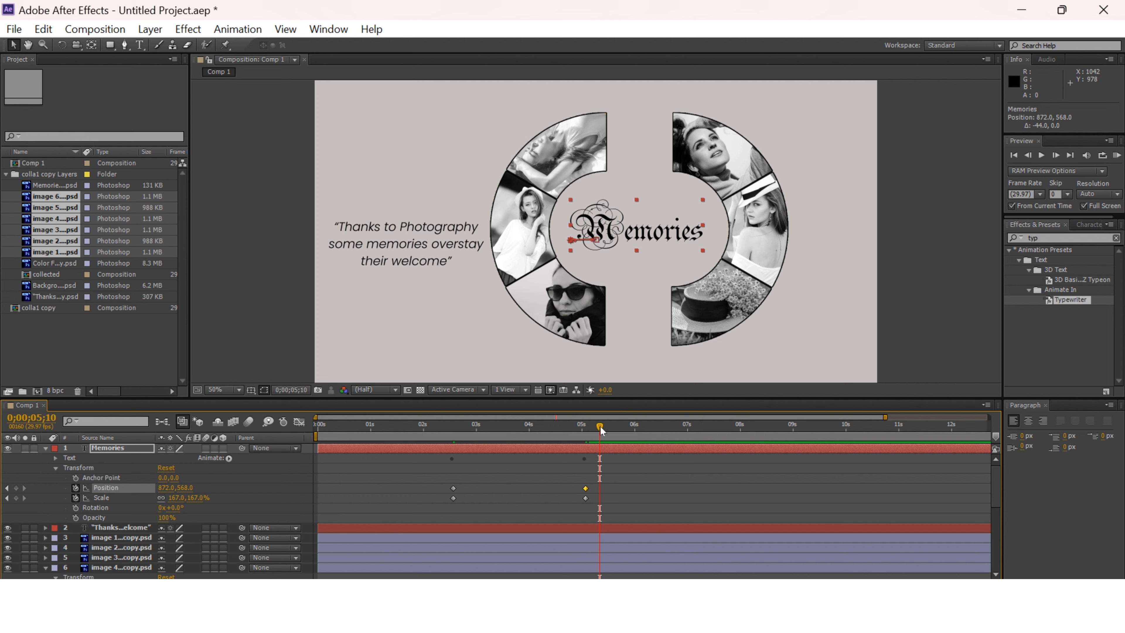
Preview the collage animation from the start in a maximized viewer at 100% magnification, then restore the 50% view.
key("grave")
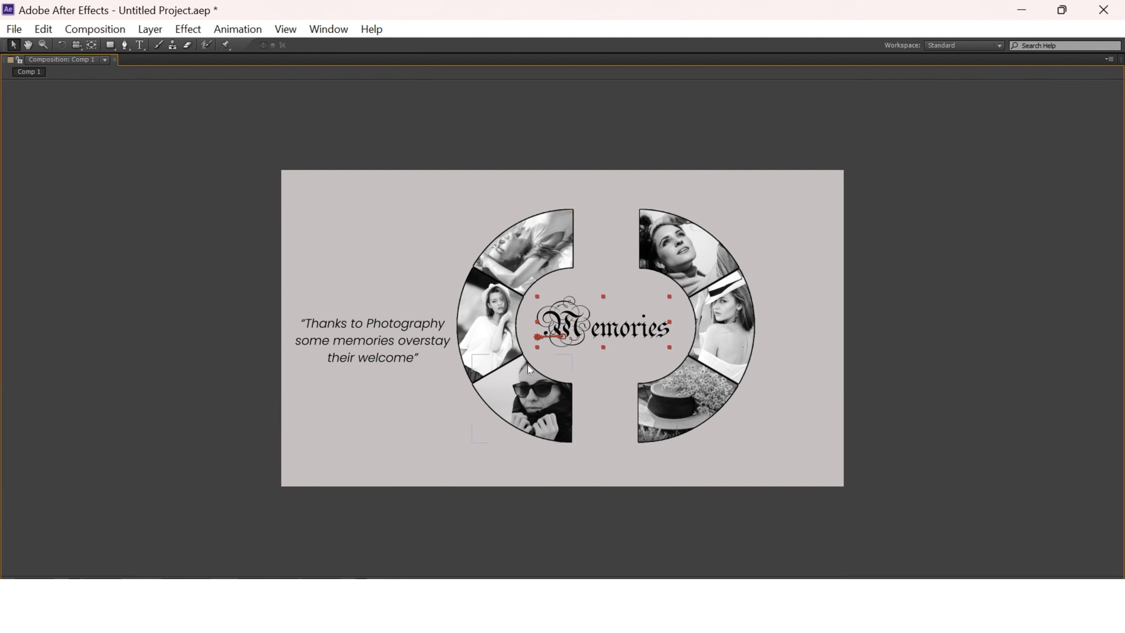
key("grave")
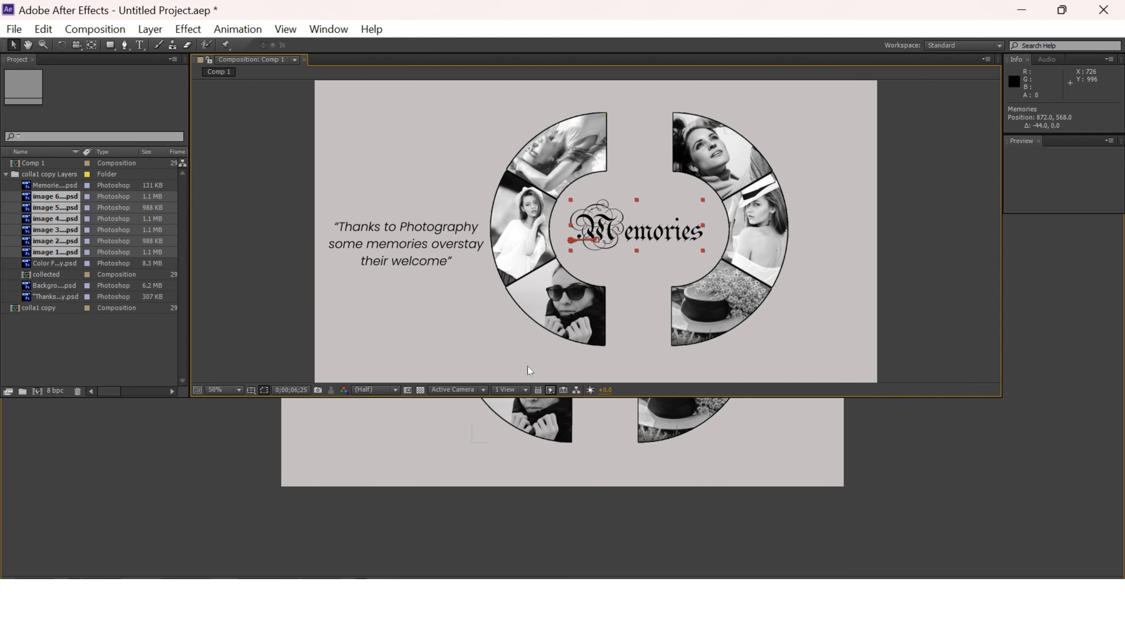
left_click_drag(680, 429, 304, 441)
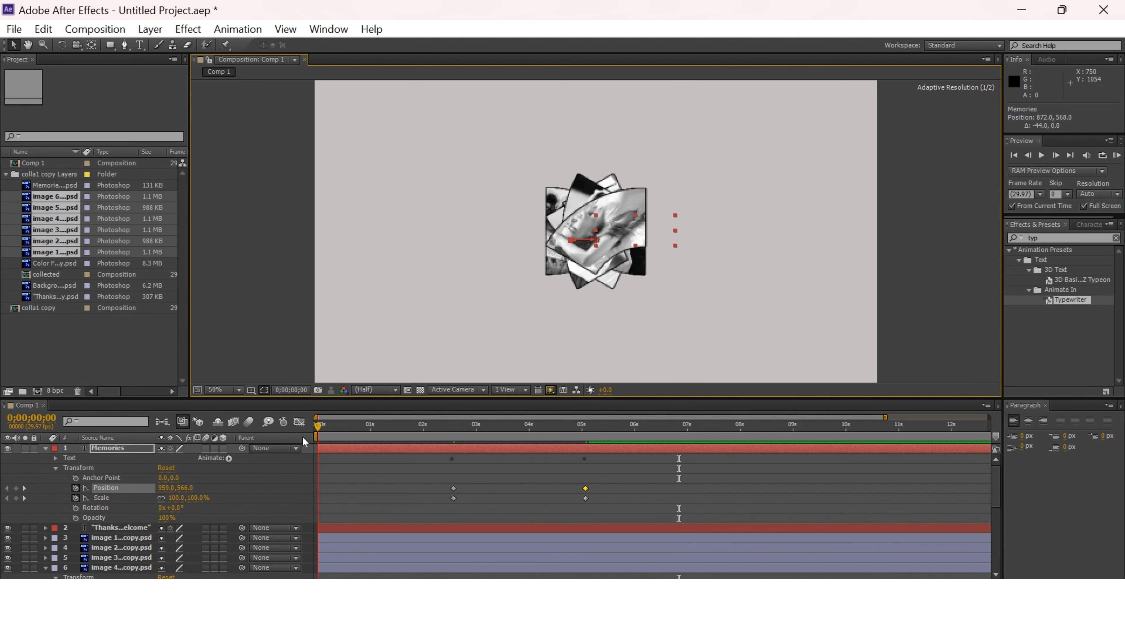
left_click(215, 391)
left_click(239, 261)
key("grave")
key("space")
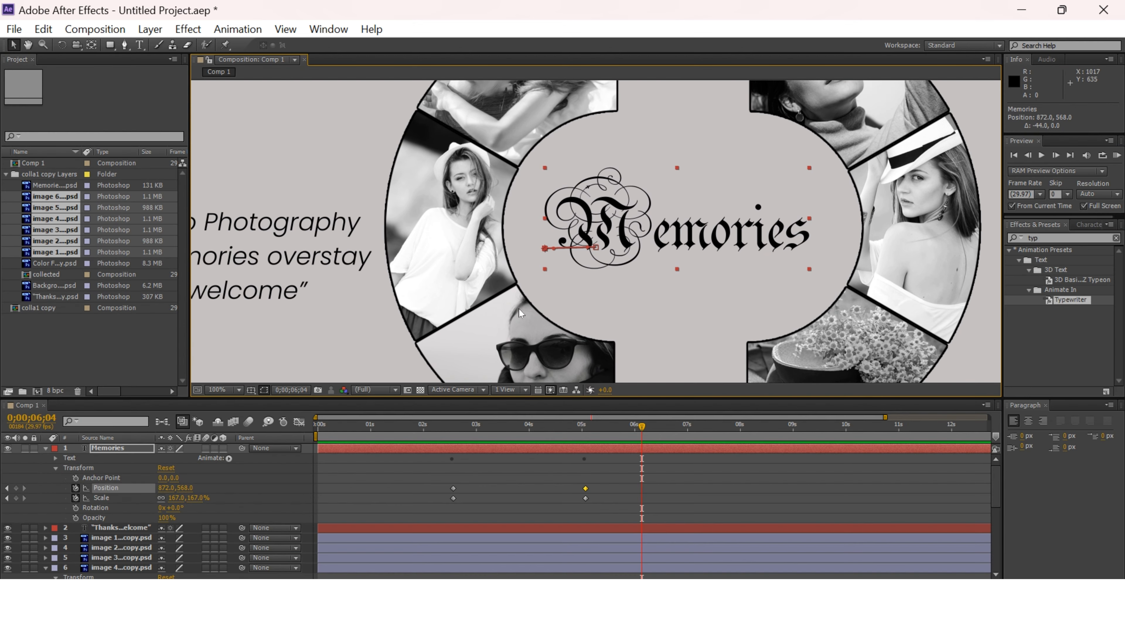
left_click(223, 389)
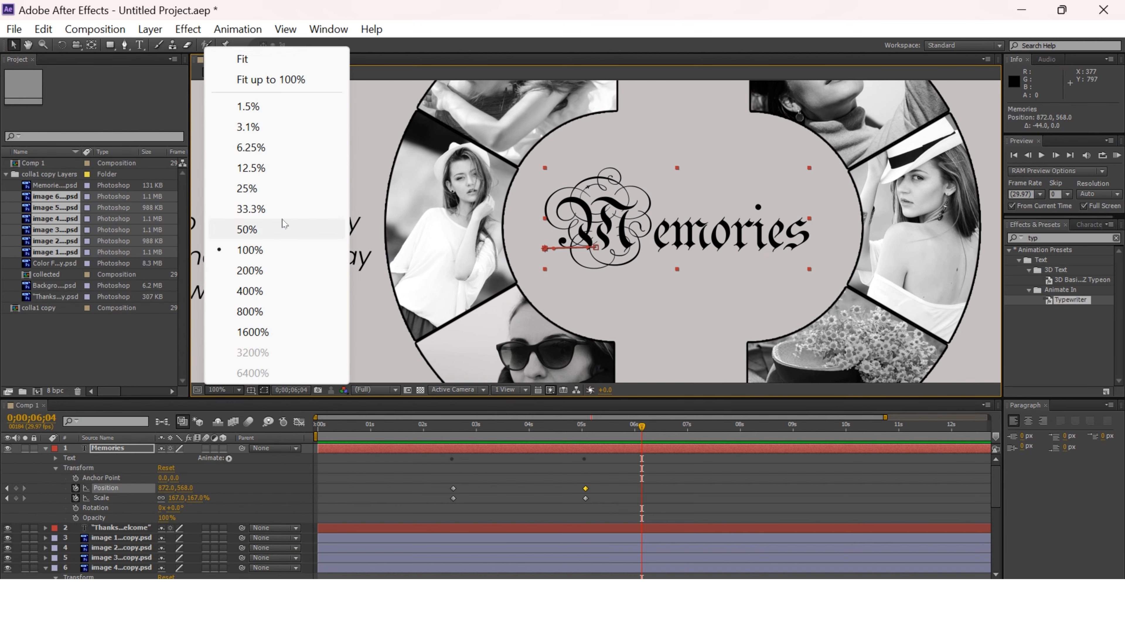
left_click(247, 229)
Fade out image 1 by keyframing its opacity at 100% at 0;00;06;04 and 0% at 0;00;06;08.
scroll(239, 521, "down", 3)
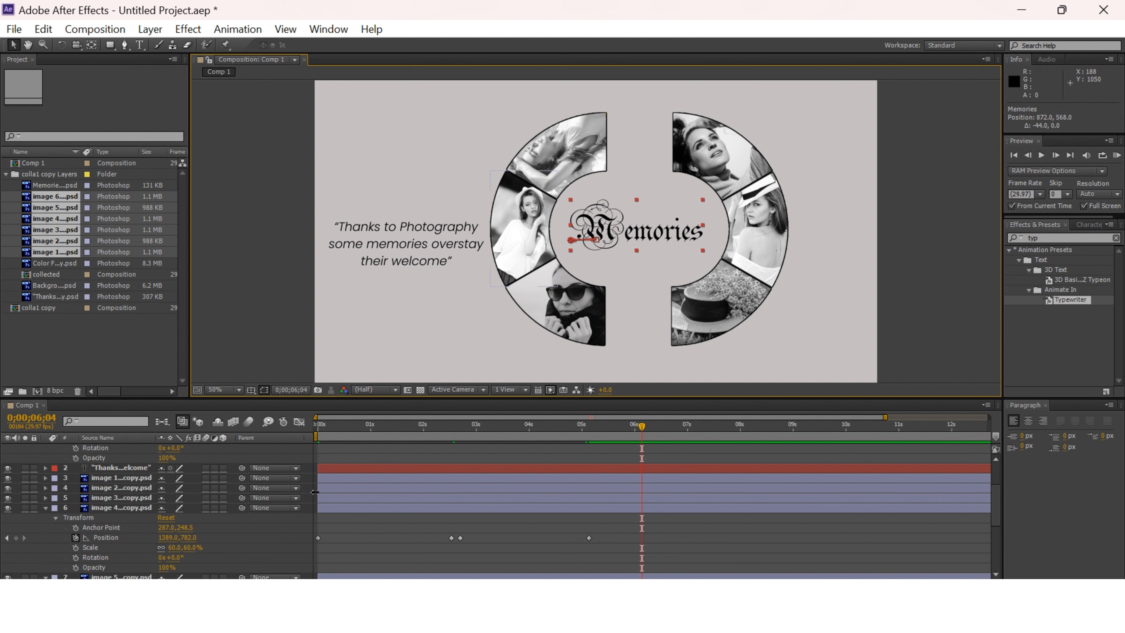
scroll(77, 484, "up", 1)
left_click(46, 498)
left_click(45, 498)
left_click(45, 508)
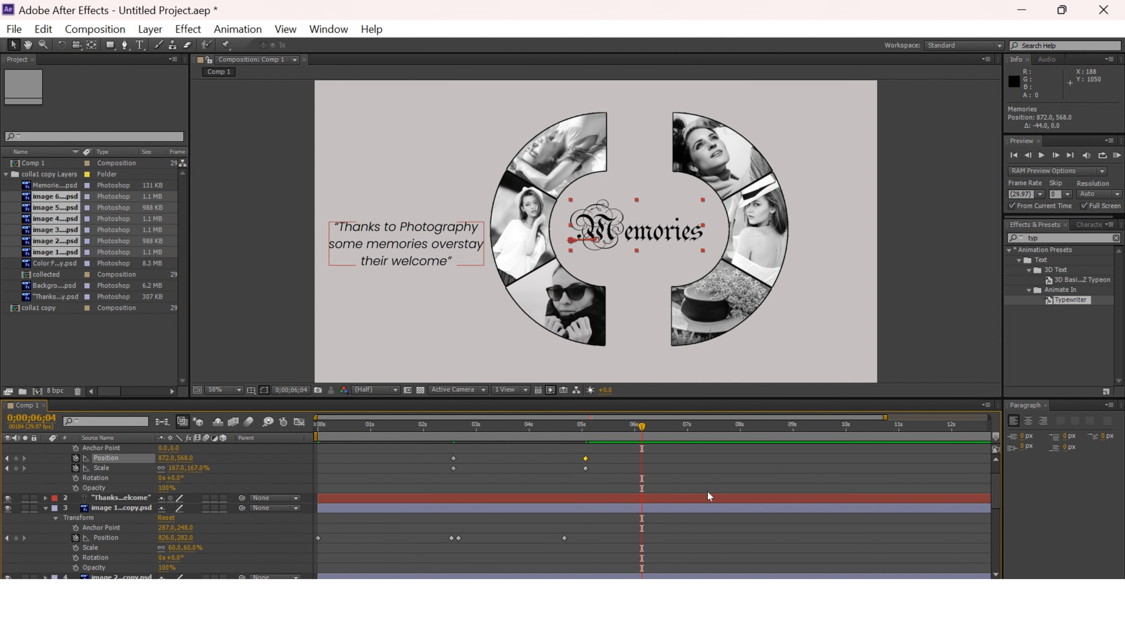
left_click(76, 567)
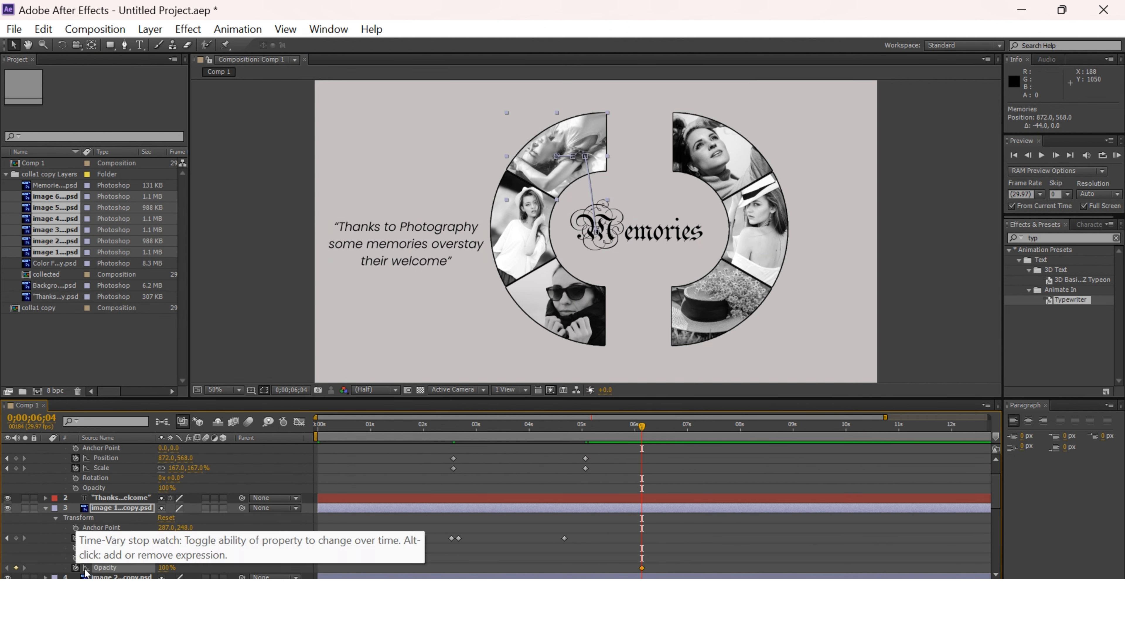
left_click(649, 428)
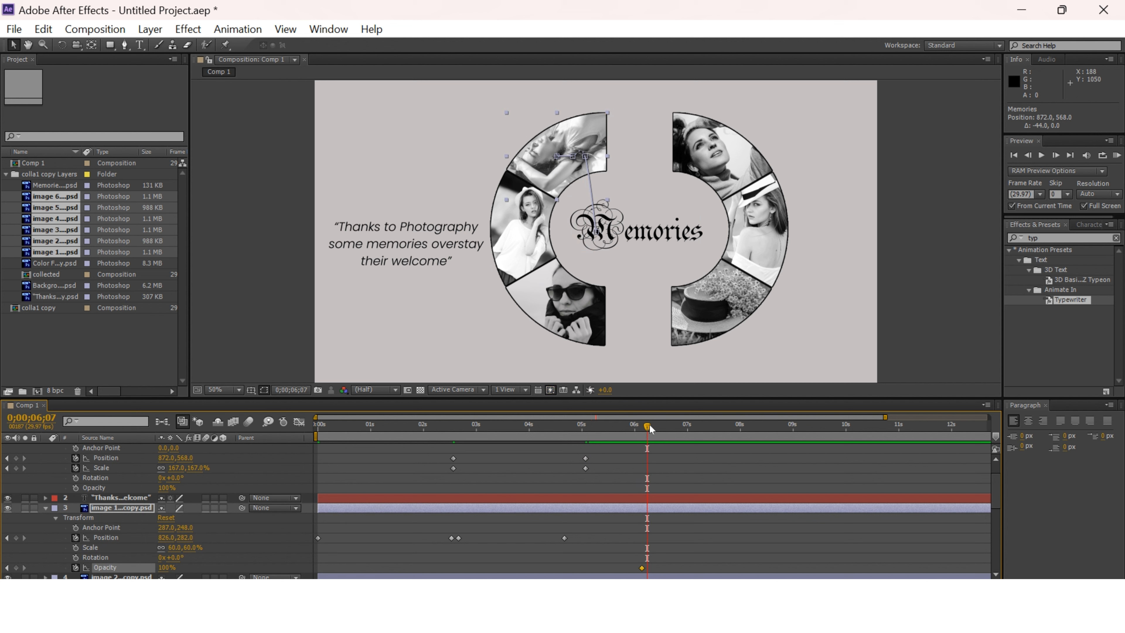
left_click_drag(169, 571, 123, 570)
scroll(703, 531, "down", 5)
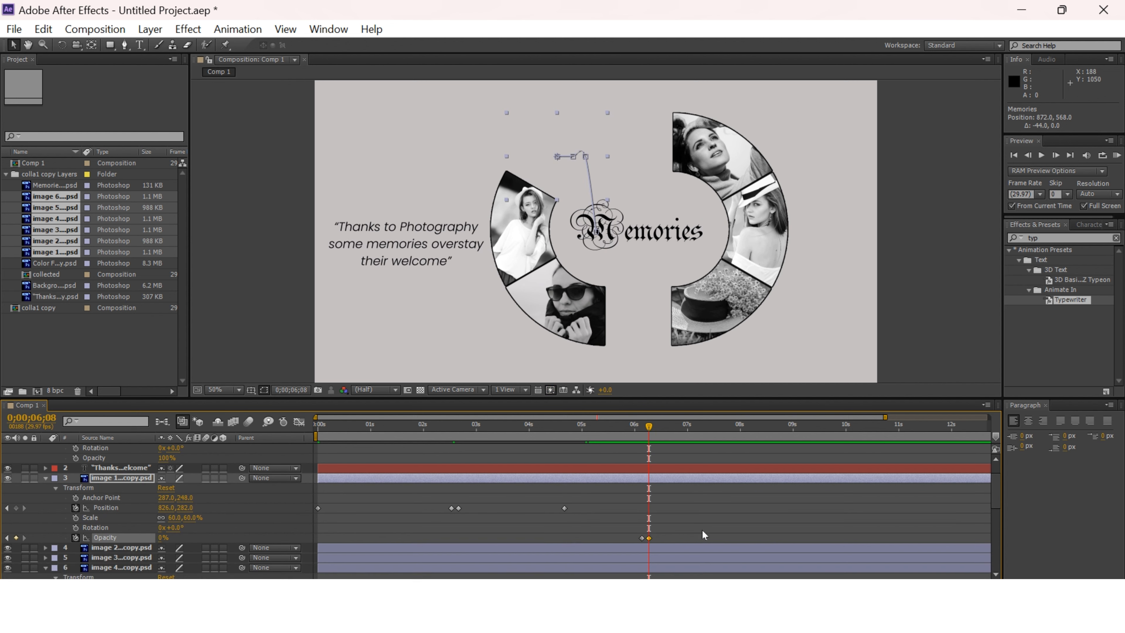
Try to fade out image 5 with opacity keyframes of 100% at 0;00;06;08 and 2% at 0;00;06;11.
left_click(75, 548)
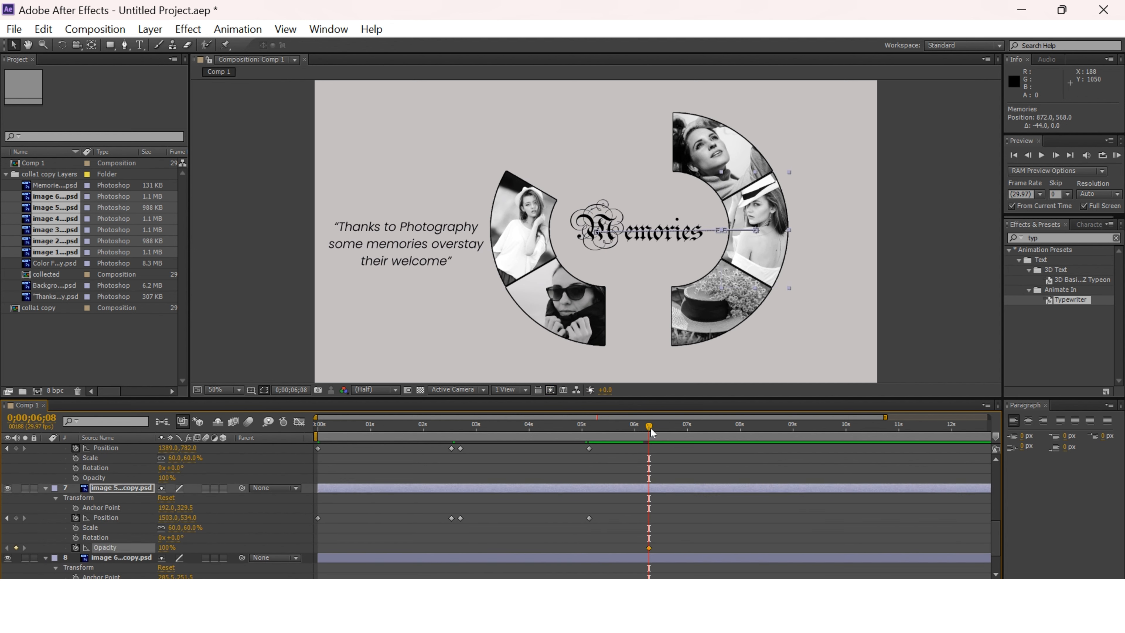
left_click_drag(655, 434, 653, 452)
left_click_drag(167, 549, 124, 549)
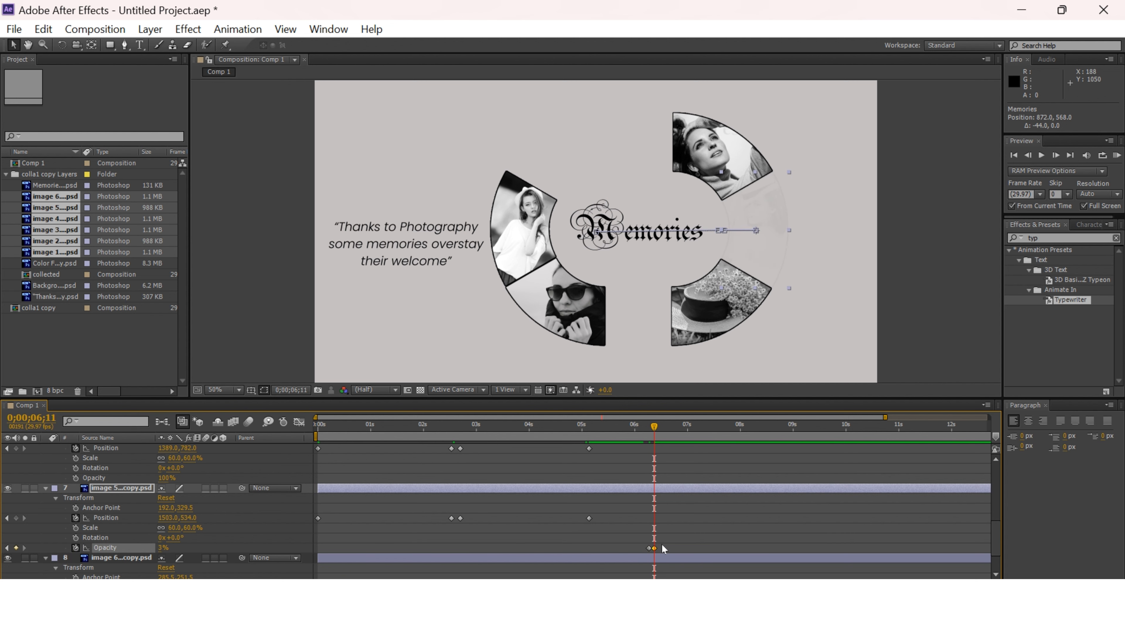
left_click_drag(664, 549, 644, 549)
scroll(222, 524, "up", 5)
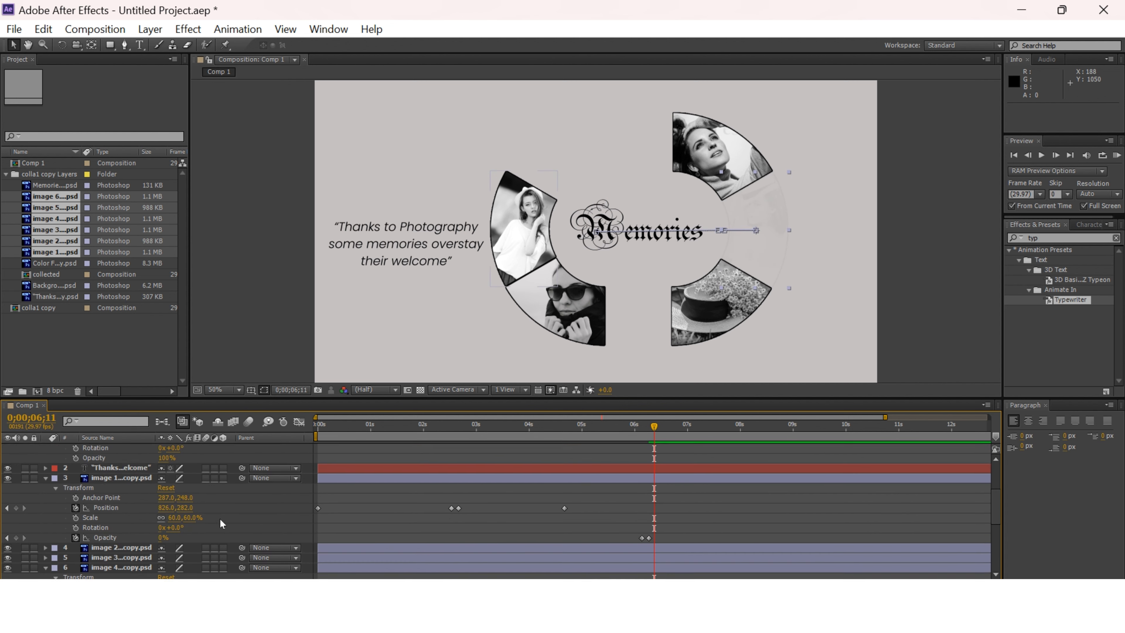
Expose image 2's transform properties and set the current time to 0;00;06;09.
left_click(620, 517)
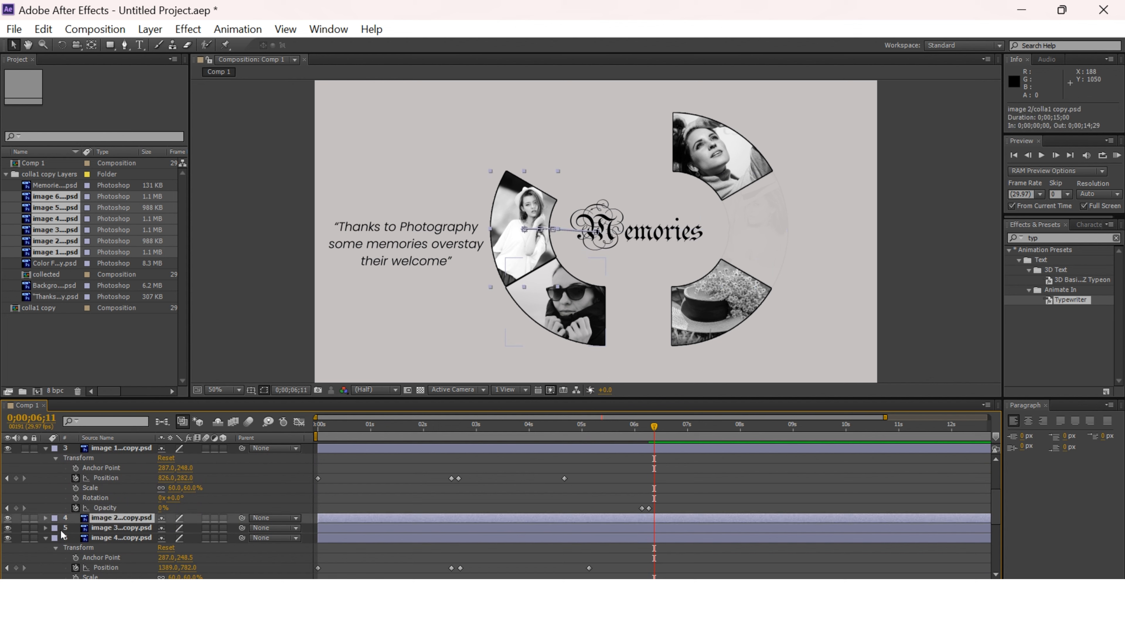
left_click(45, 517)
left_click(652, 427)
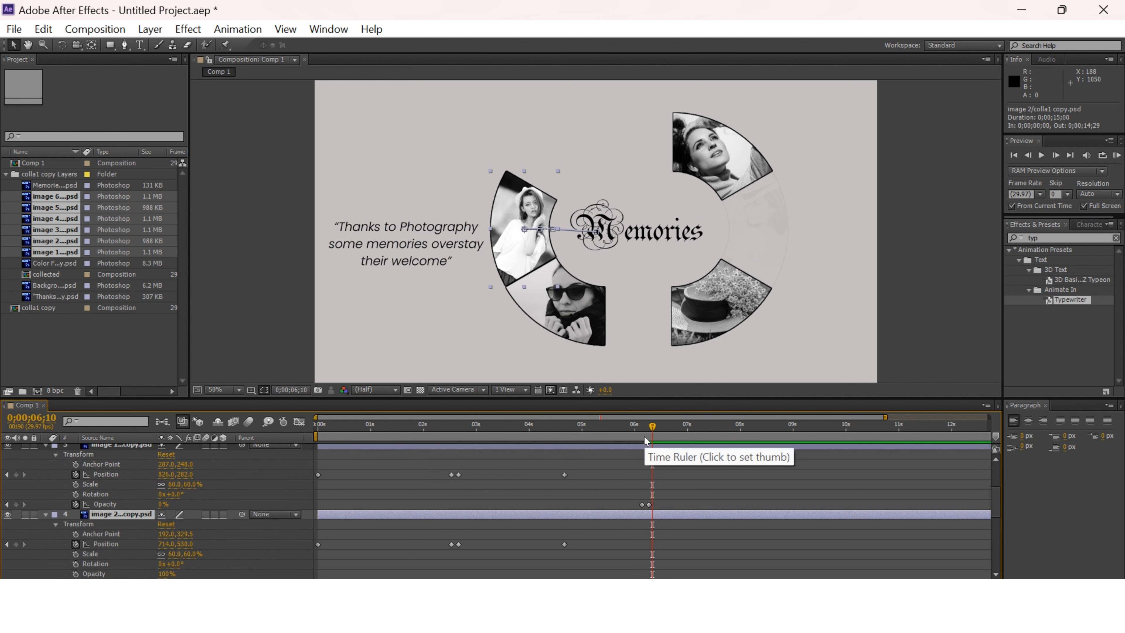
mouse_move(653, 426)
left_mouse_down()
mouse_move(620, 426)
mouse_move(653, 428)
left_mouse_up()
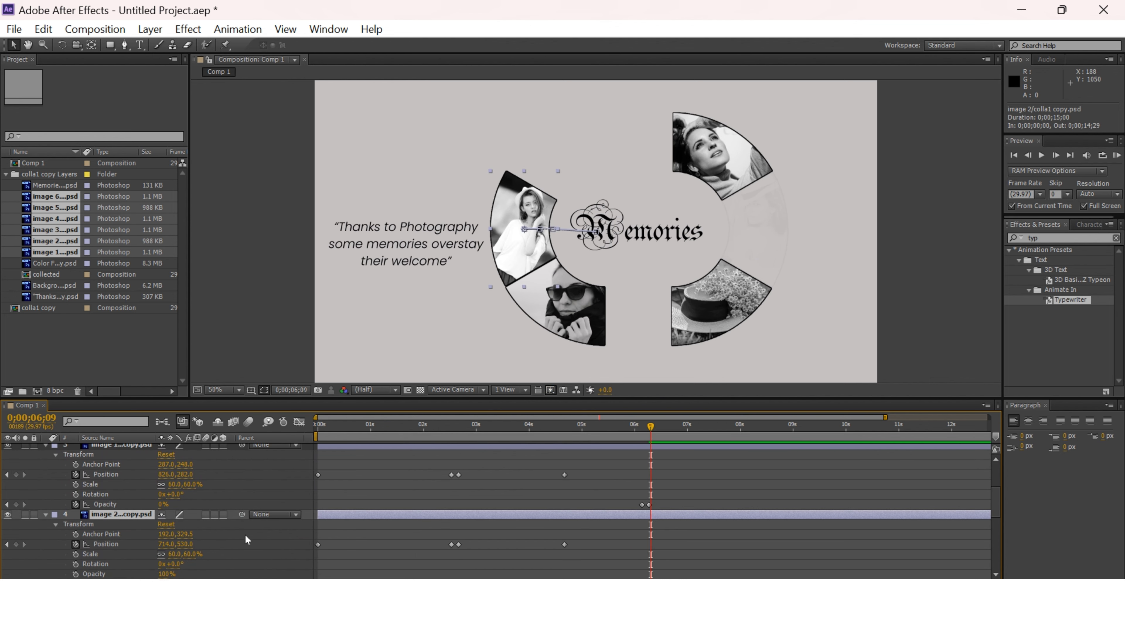
Remove the opacity keyframes from image 5 and restore its opacity to 100%.
scroll(246, 539, "down", 8)
left_click_drag(161, 545, 226, 543)
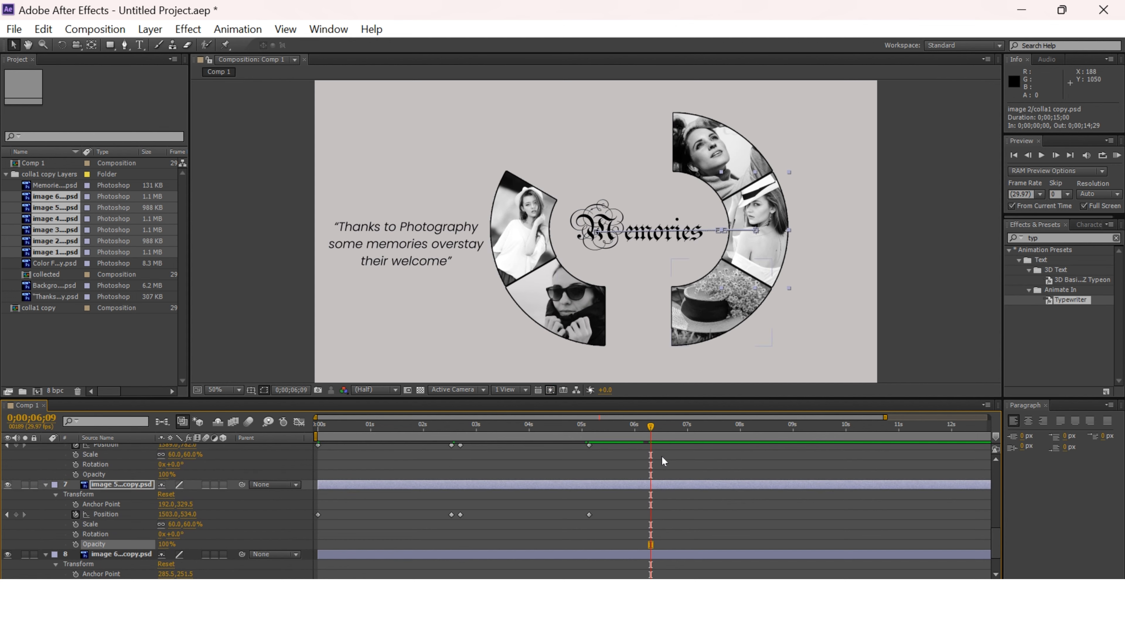
scroll(642, 488, "up", 10)
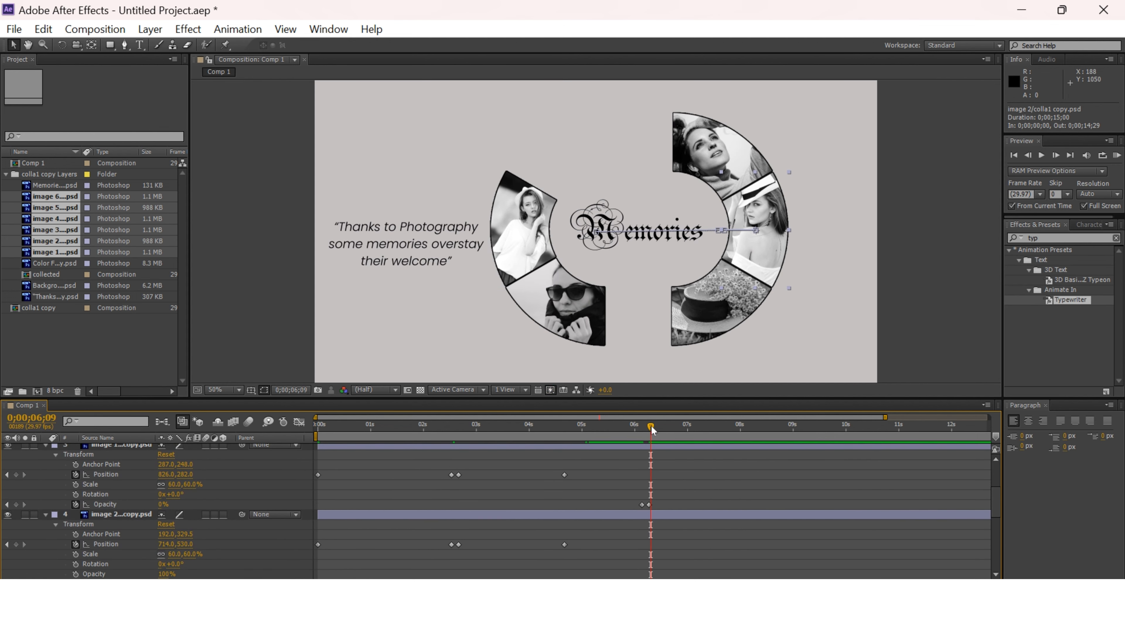
Fade out image 2 by keyframing its opacity at 100% at 0;00;06;10 and 0% at 0;00;06;14.
scroll(122, 568, "down", 2)
left_click(75, 543)
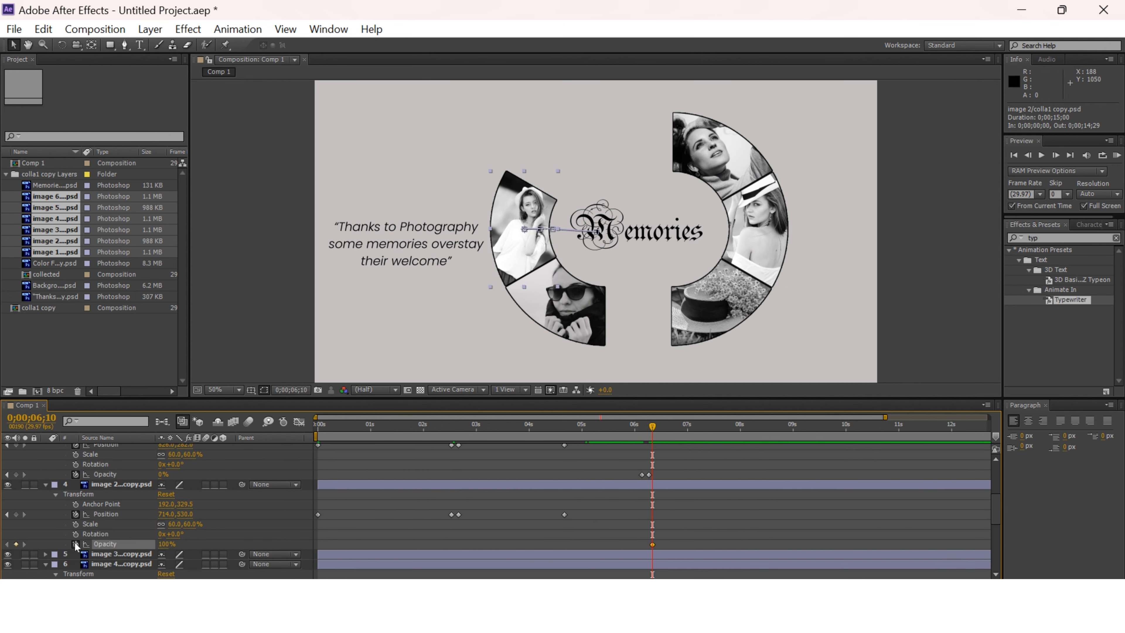
left_click_drag(652, 426, 660, 429)
left_click_drag(169, 544, 142, 543)
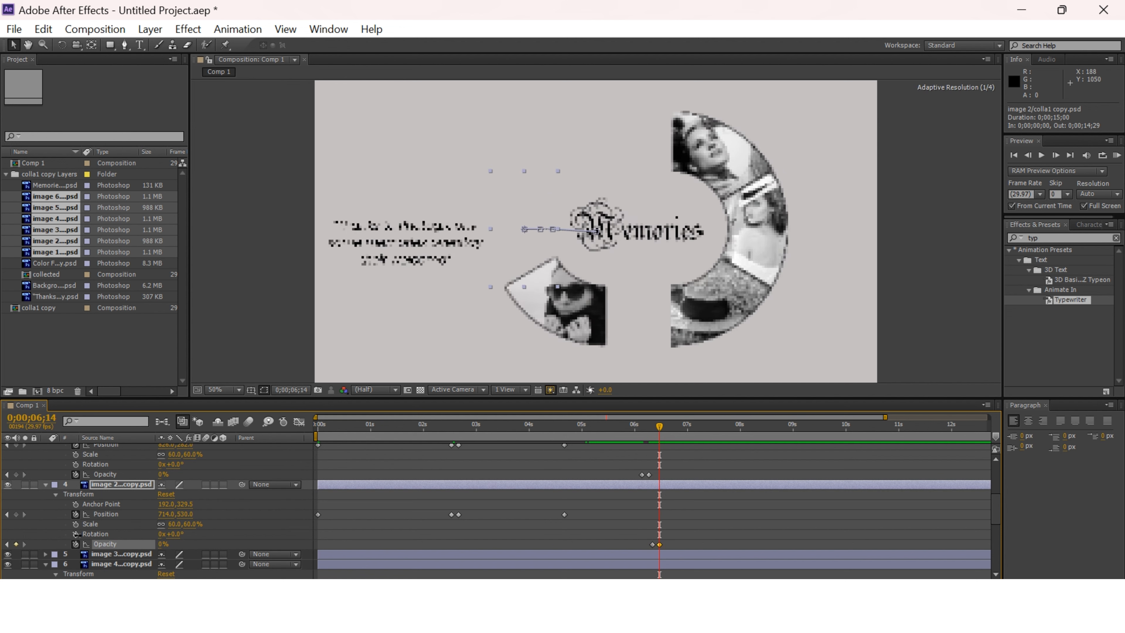
scroll(573, 515, "down", 2)
scroll(193, 508, "up", 2)
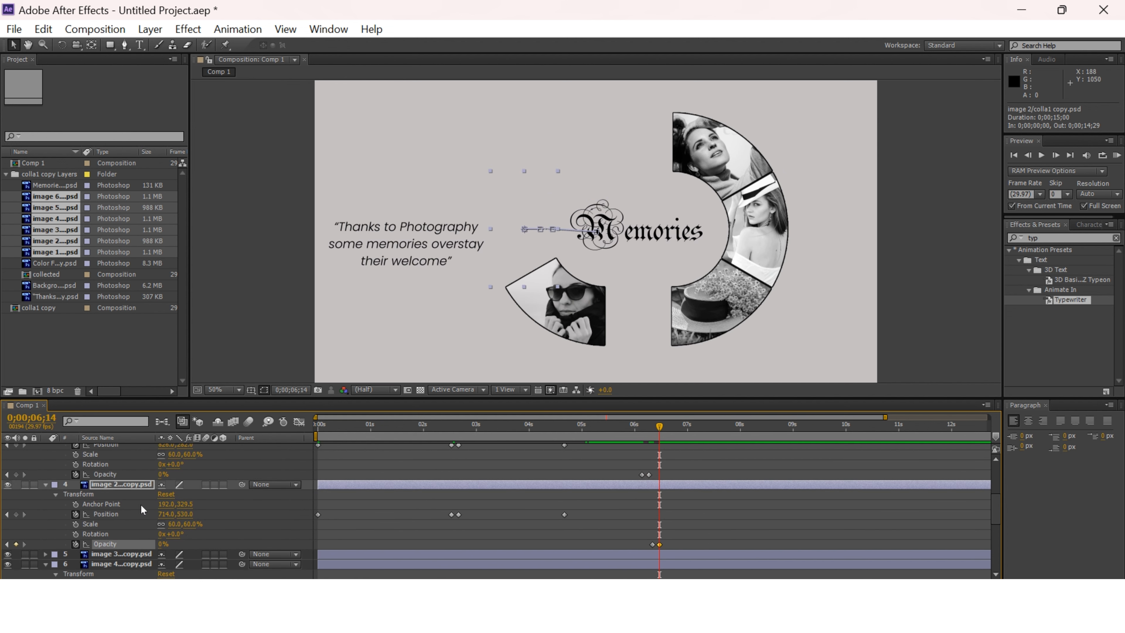
Fade out image 3 by keyframing its opacity at 100% at 0;00;06;14 and 0% at 0;00;06;17.
left_click(122, 553)
left_click(46, 554)
scroll(405, 533, "down", 2)
left_click(75, 543)
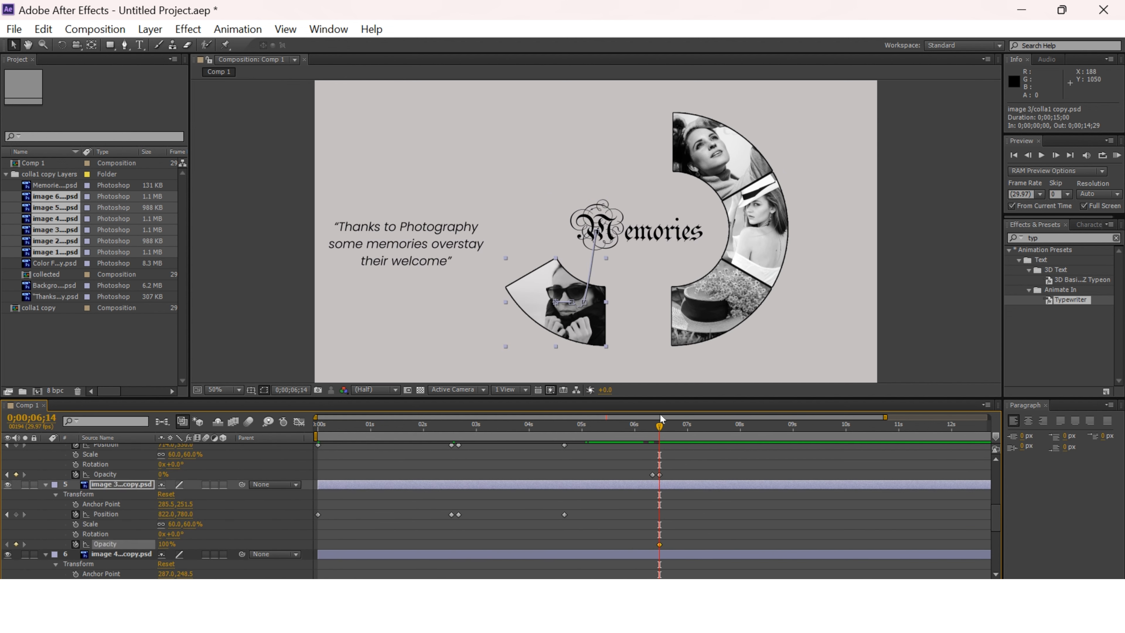
left_click_drag(172, 548, 141, 548)
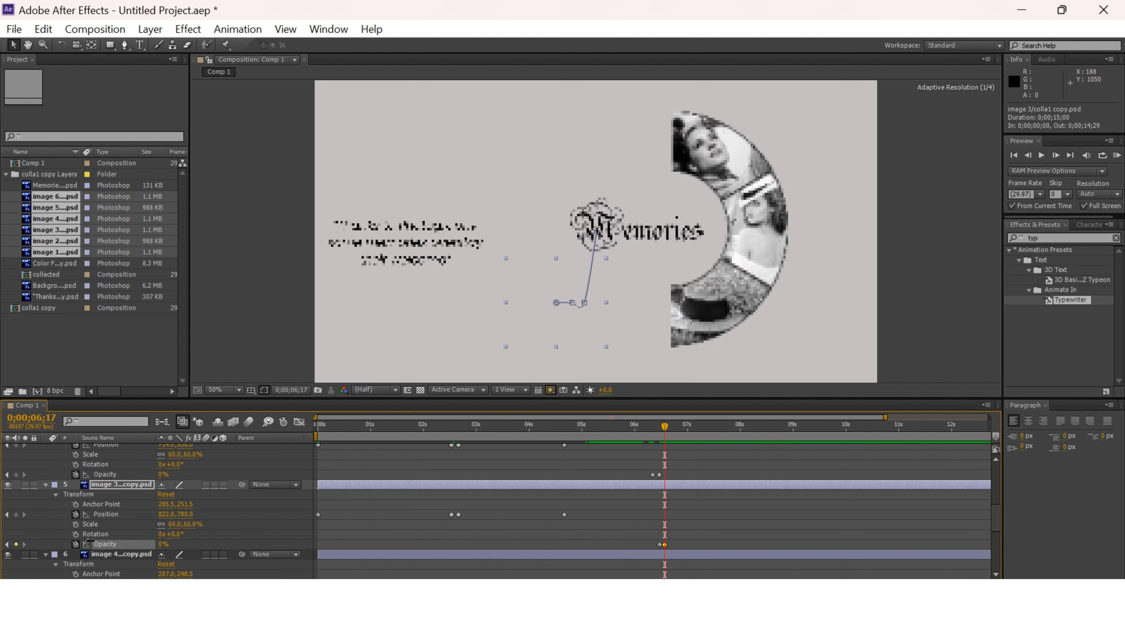
scroll(628, 528, "down", 3)
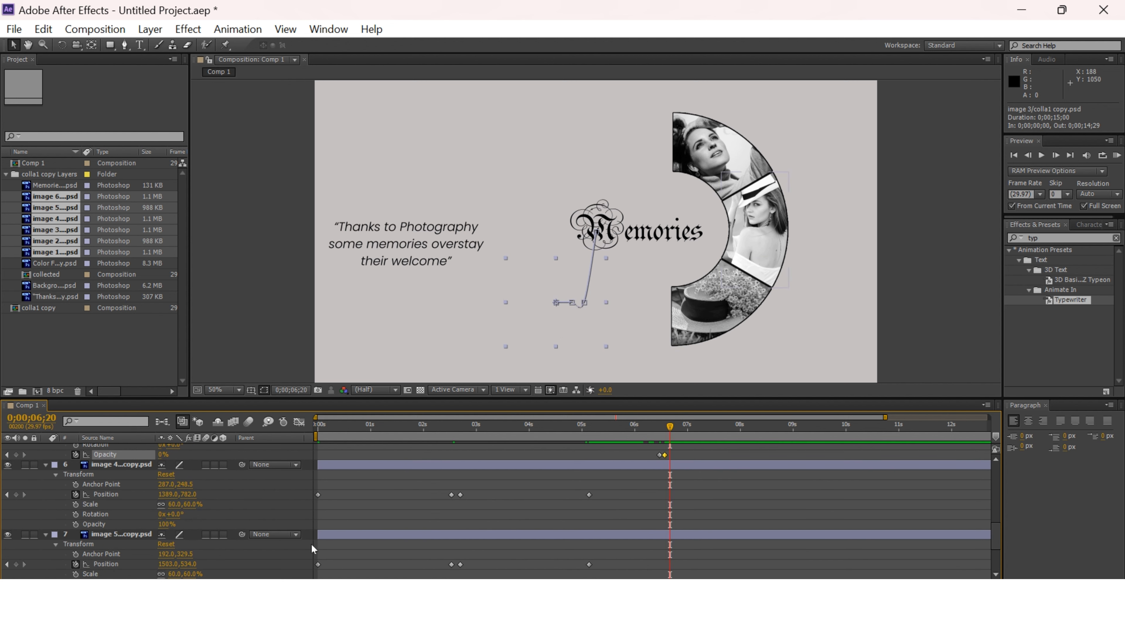
scroll(313, 548, "down", 1)
left_click(75, 563)
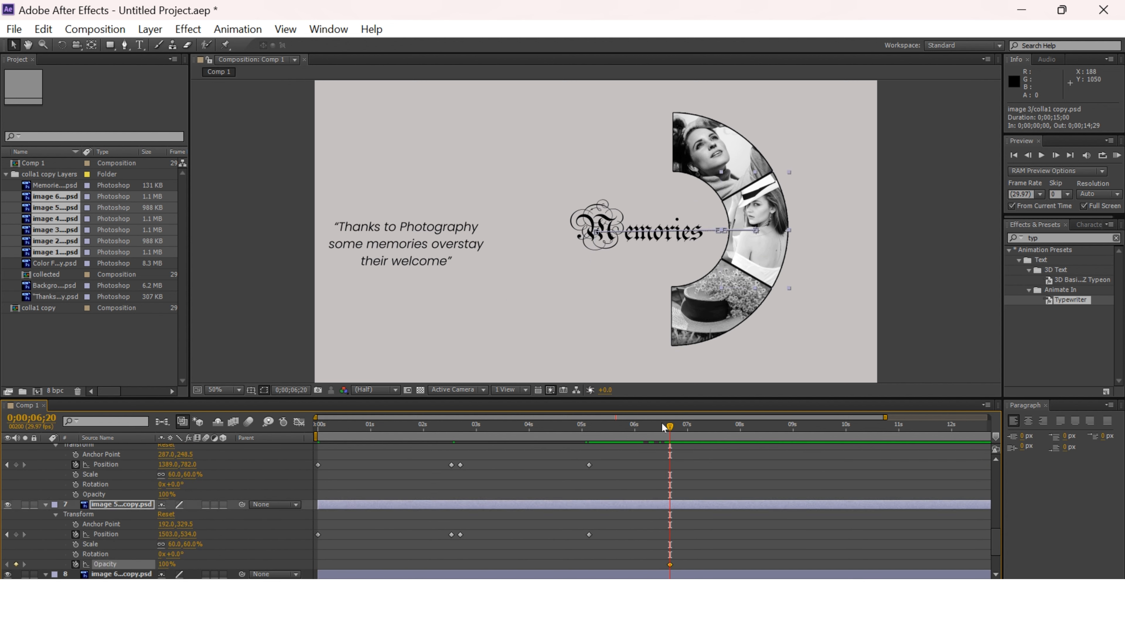
left_click_drag(171, 563, 214, 556)
left_click_drag(681, 570, 668, 567)
scroll(655, 558, "up", 2)
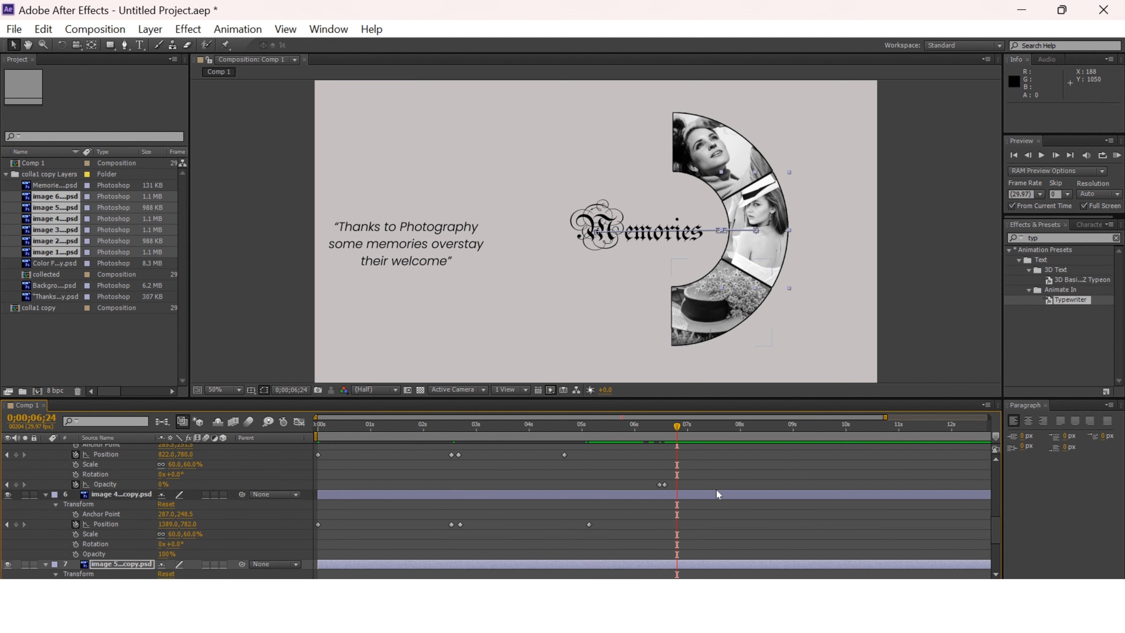
Fade out image 4 by keyframing its opacity at 100% at 0;00;06;19 and 0% at 0;00;06;23.
left_click_drag(668, 429, 668, 435)
left_click(75, 553)
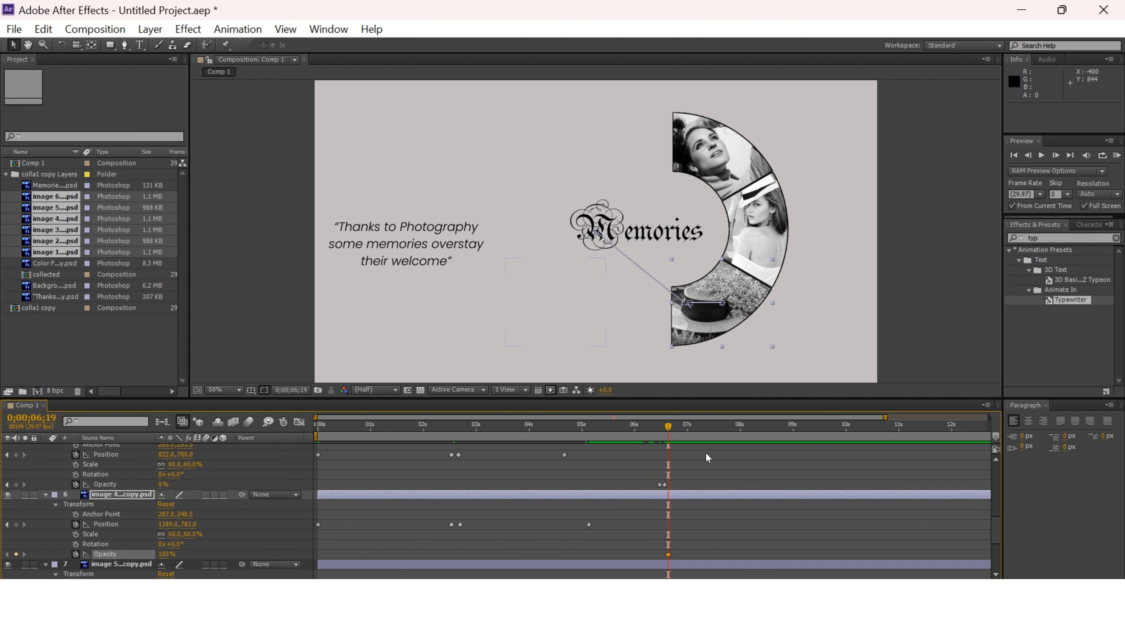
left_click_drag(166, 554, 57, 534)
Fade out image 5 with opacity keyframes of 100% just before the 7-second mark and 0% just after it.
scroll(717, 517, "down", 3)
left_click(75, 534)
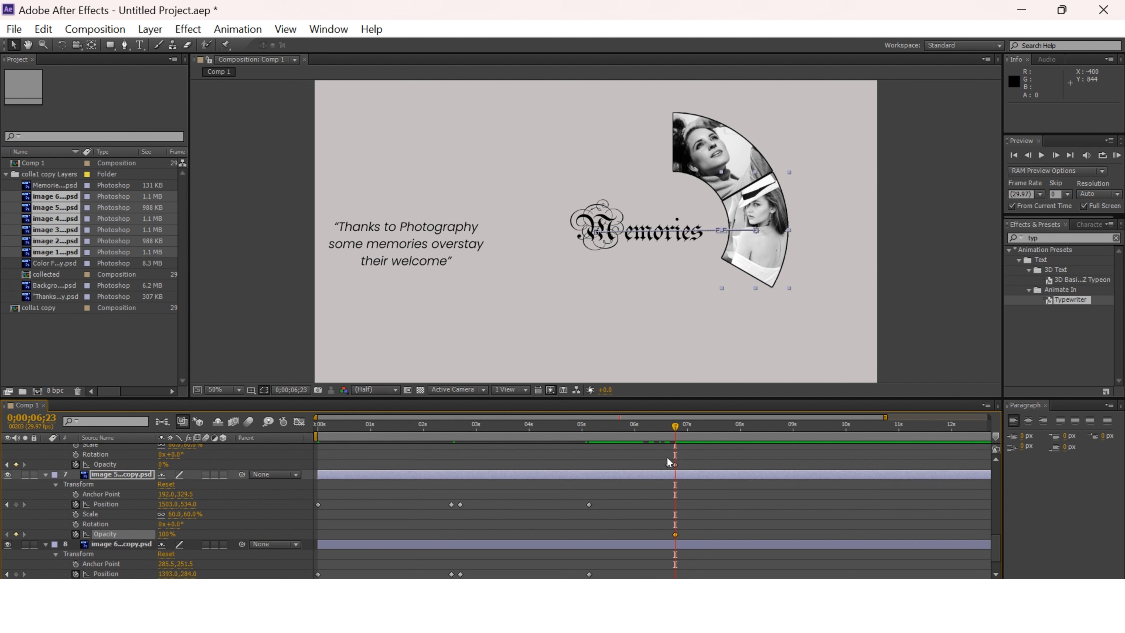
key("ctrl+z")
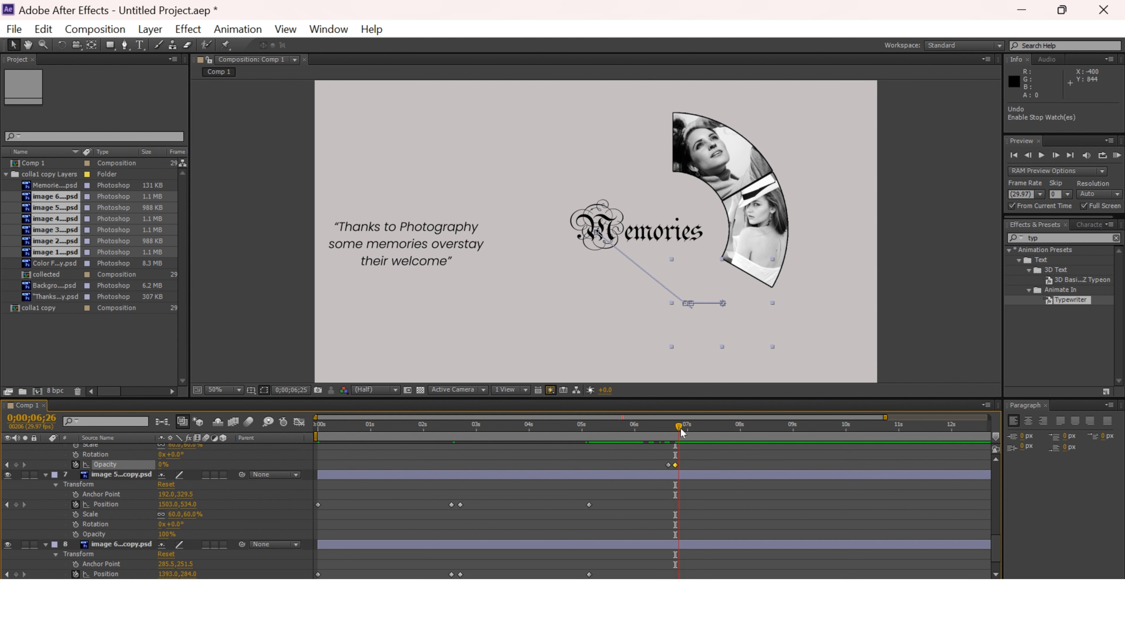
left_click_drag(681, 429, 685, 428)
left_click(75, 534)
left_click_drag(162, 526, 117, 524)
Fade out image 6 by keyframing its opacity at 100% at 0;00;07;04 and 0% at 0;00;07;10.
scroll(741, 524, "down", 2)
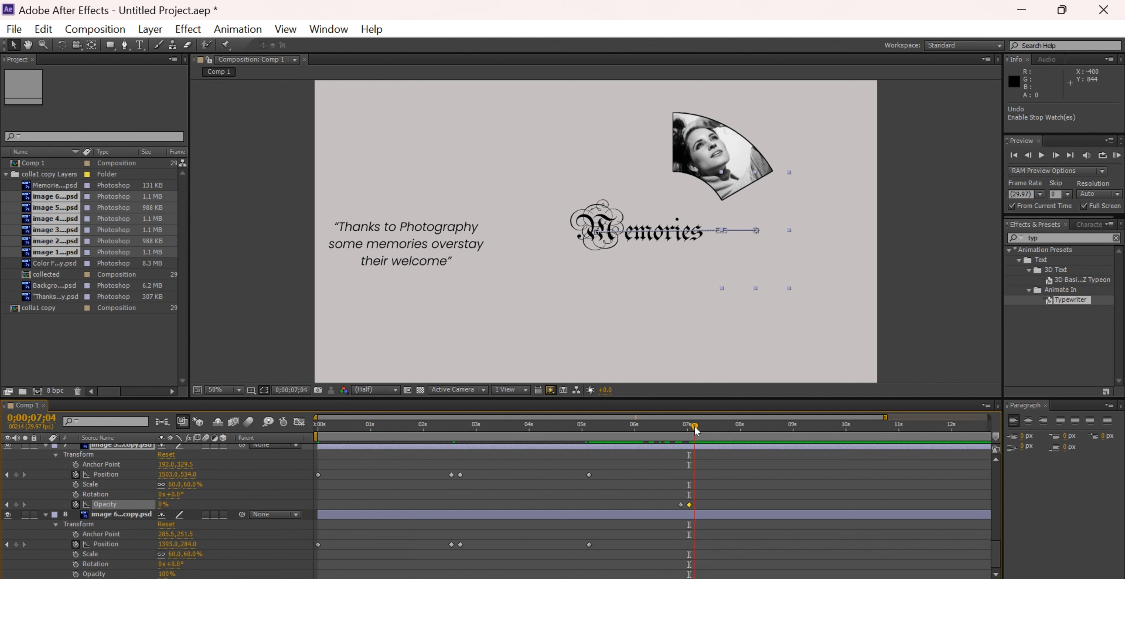
left_click(76, 574)
left_click_drag(695, 426, 703, 425)
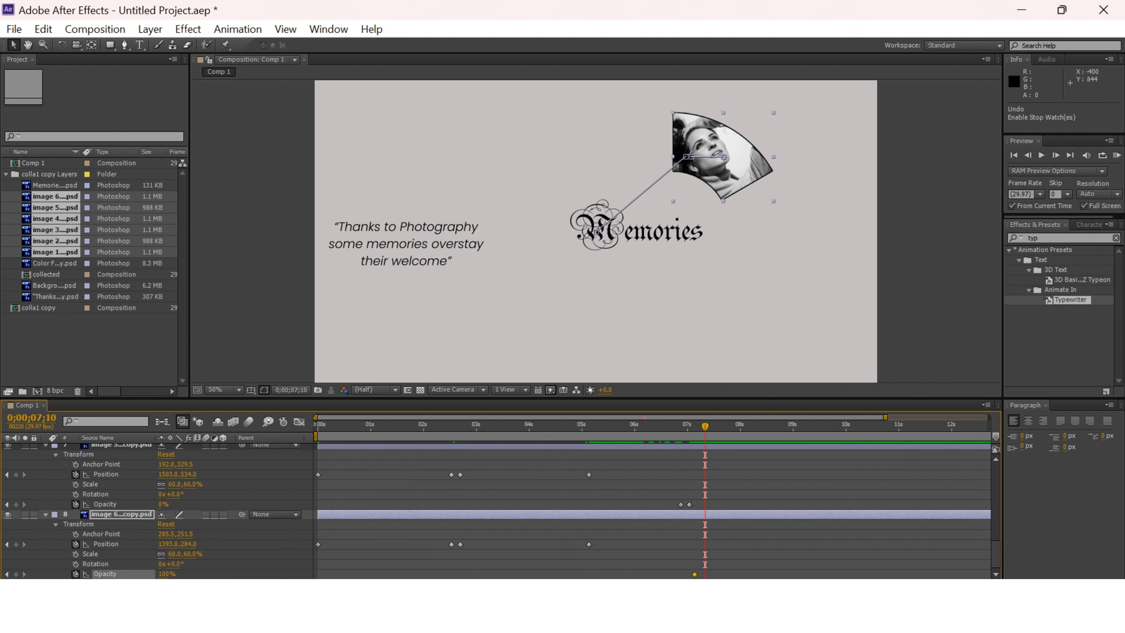
left_click_drag(165, 573, 133, 573)
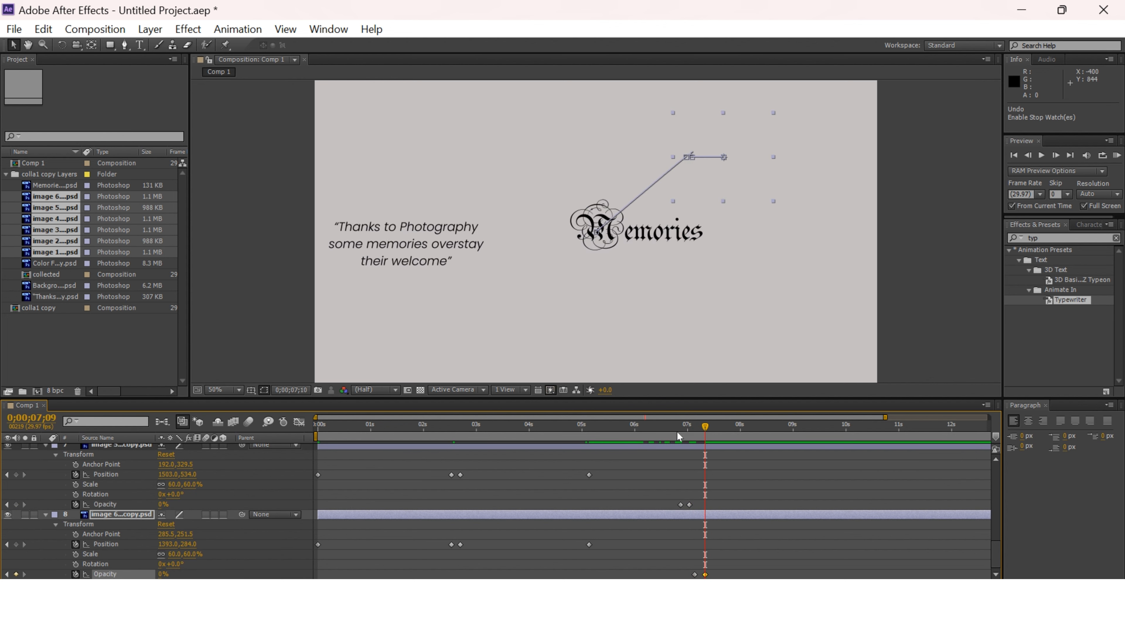
Keyframe the Memories text's opacity at 100% at 0;00;07;11 and its scale at 161% just after that.
left_click_drag(678, 436, 707, 499)
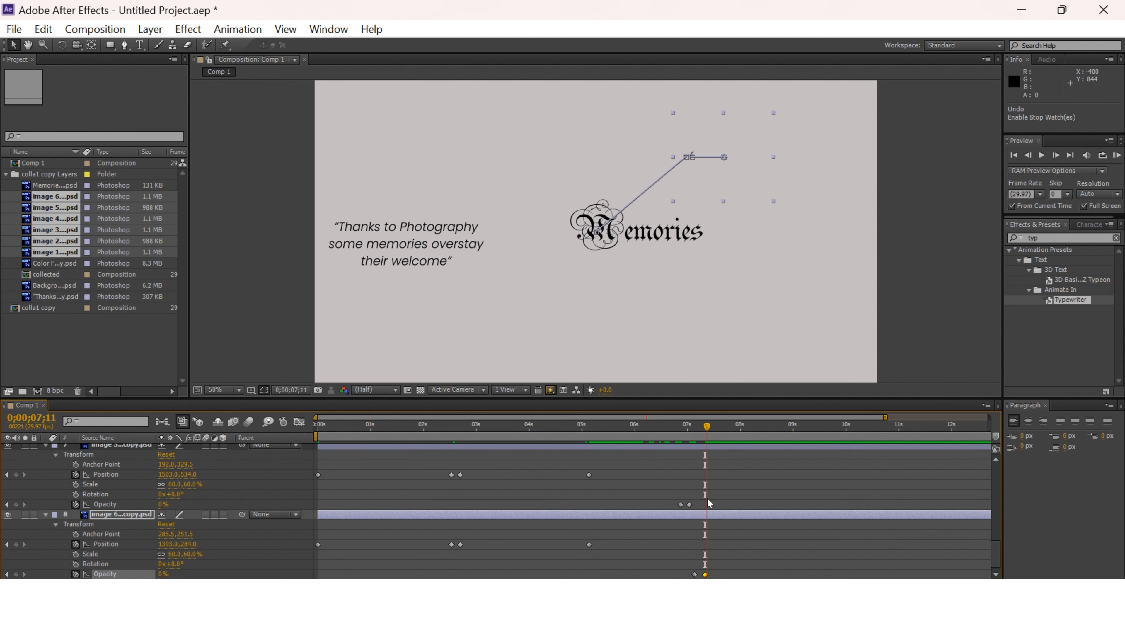
scroll(691, 505, "up", 10)
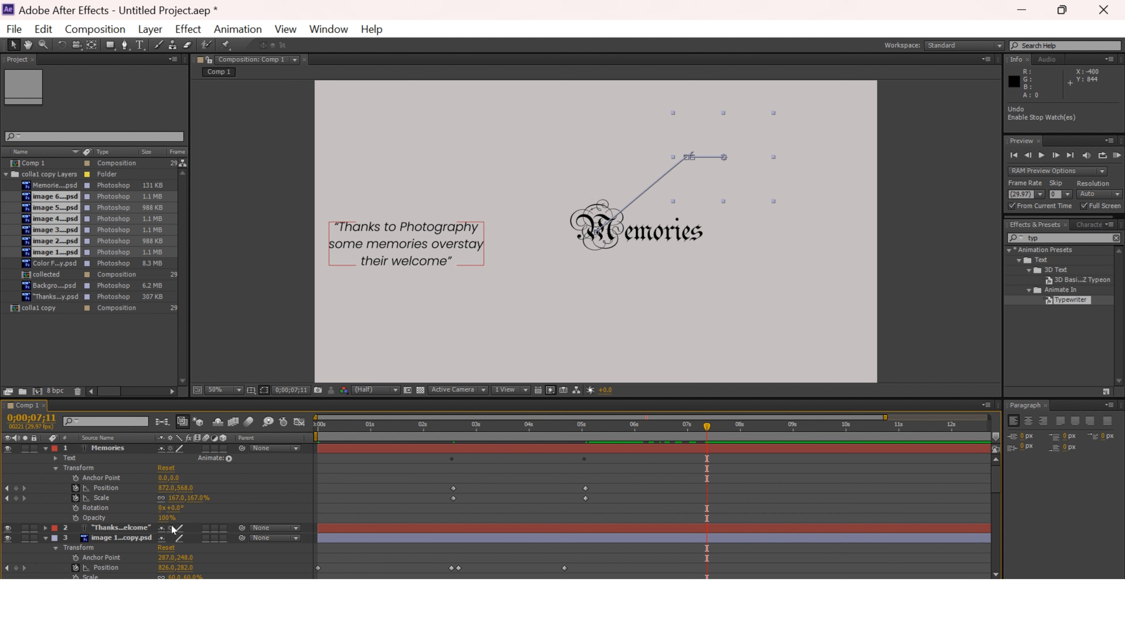
left_click(76, 518)
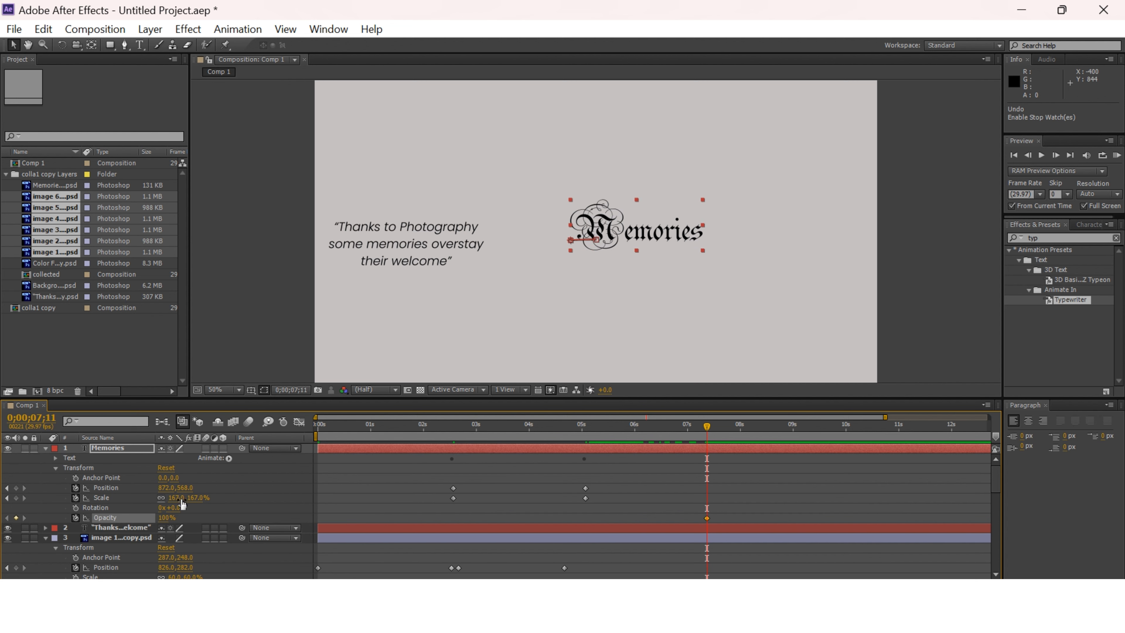
mouse_move(707, 426)
left_mouse_down()
mouse_move(742, 427)
mouse_move(706, 428)
left_mouse_up()
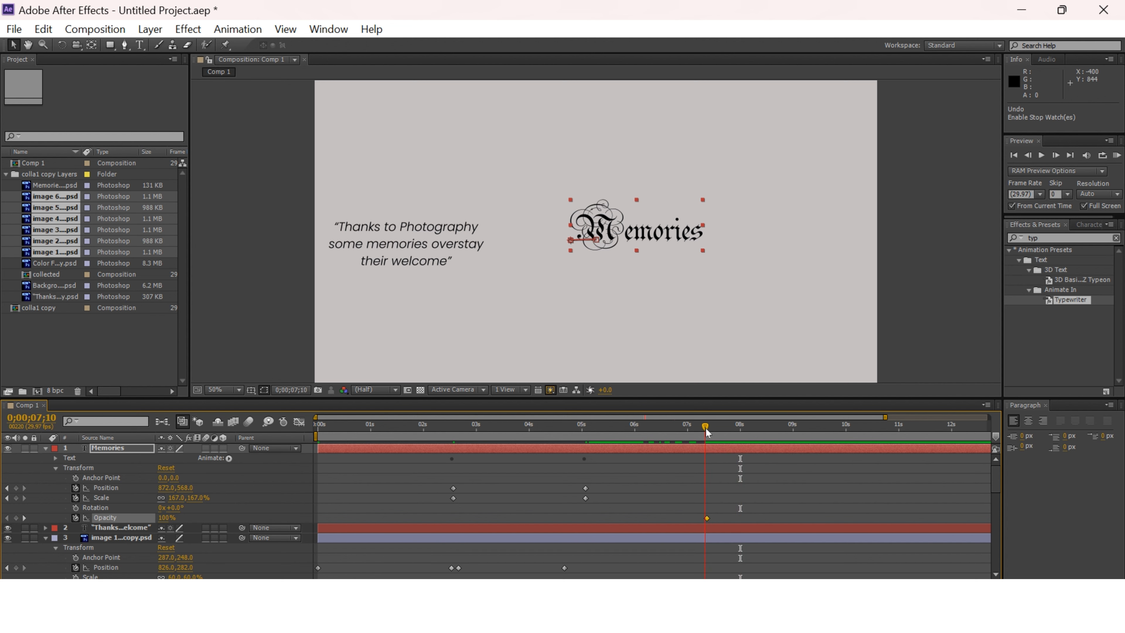
left_click_drag(163, 497, 161, 497)
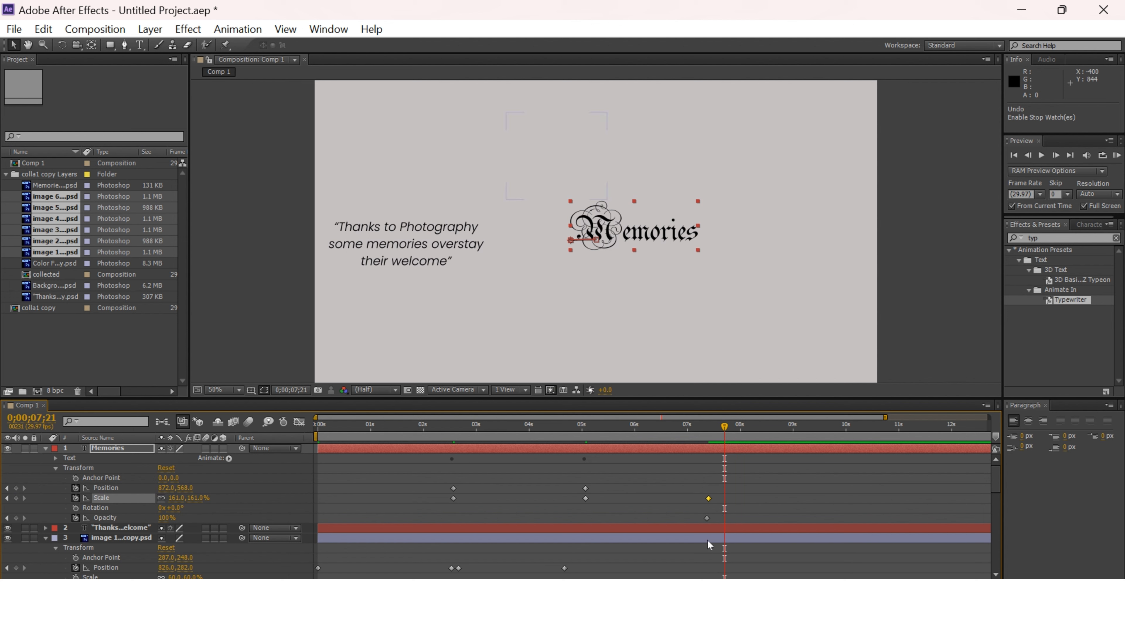
At 0;00;07;21, set the Memories text's opacity to 0% and its scale to -1%.
left_click_drag(168, 517, 160, 517)
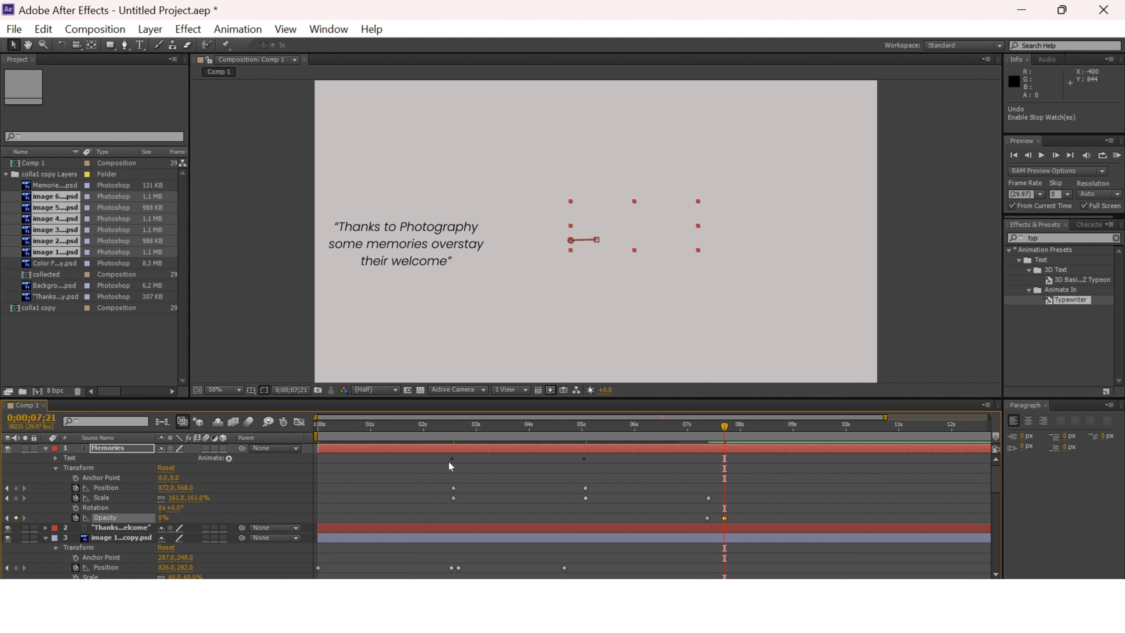
mouse_move(725, 426)
left_mouse_down()
mouse_move(708, 428)
mouse_move(724, 426)
left_mouse_up()
left_click_drag(174, 497, 79, 497)
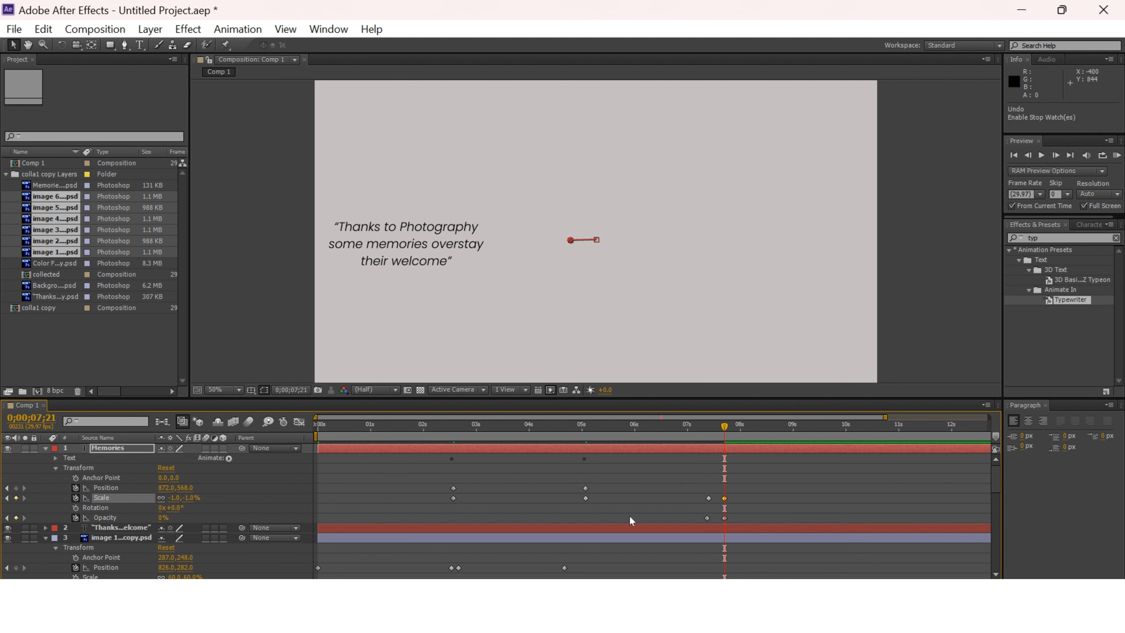
Add starting keyframes for the quote text's opacity, scale and position at 0;00;07;21.
scroll(630, 517, "down", 1)
left_click(45, 499)
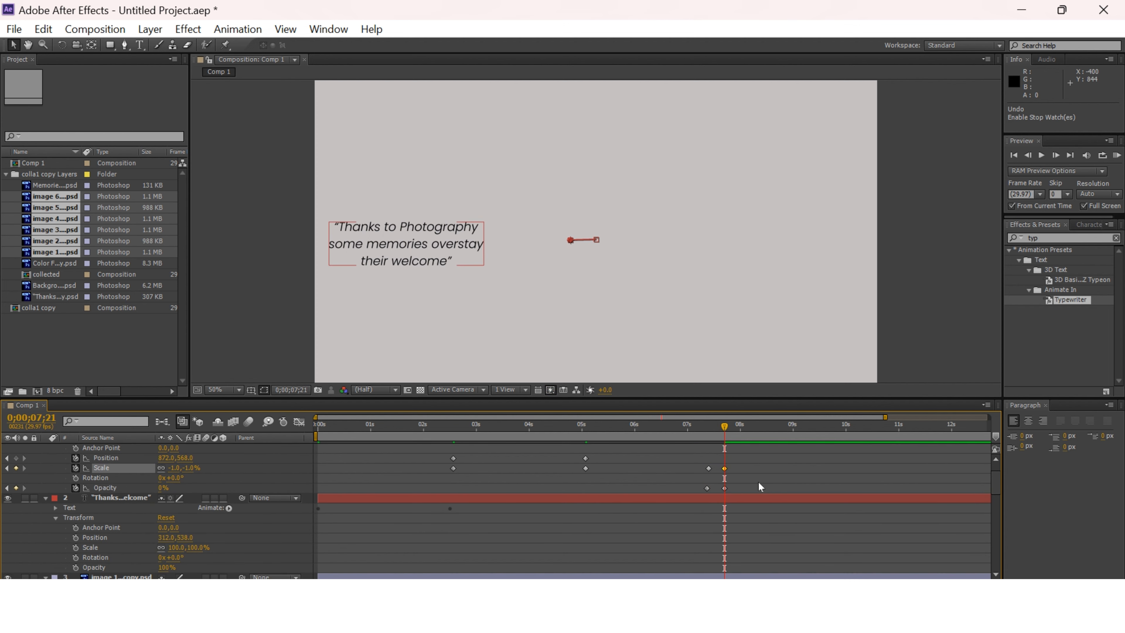
left_click(75, 567)
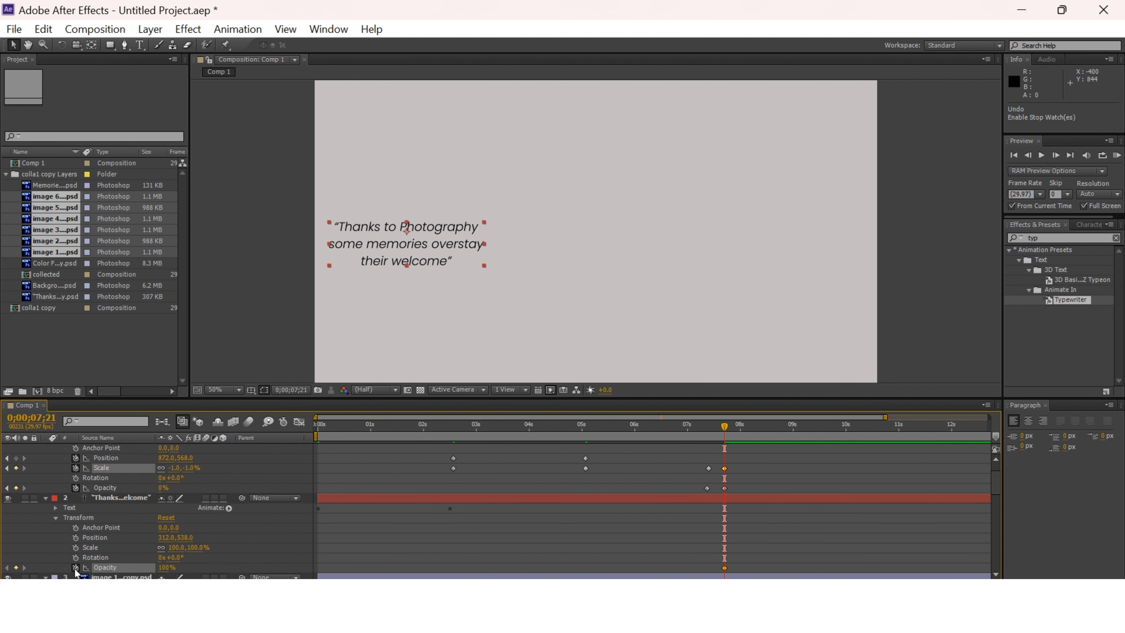
left_click(76, 547)
left_click(76, 537)
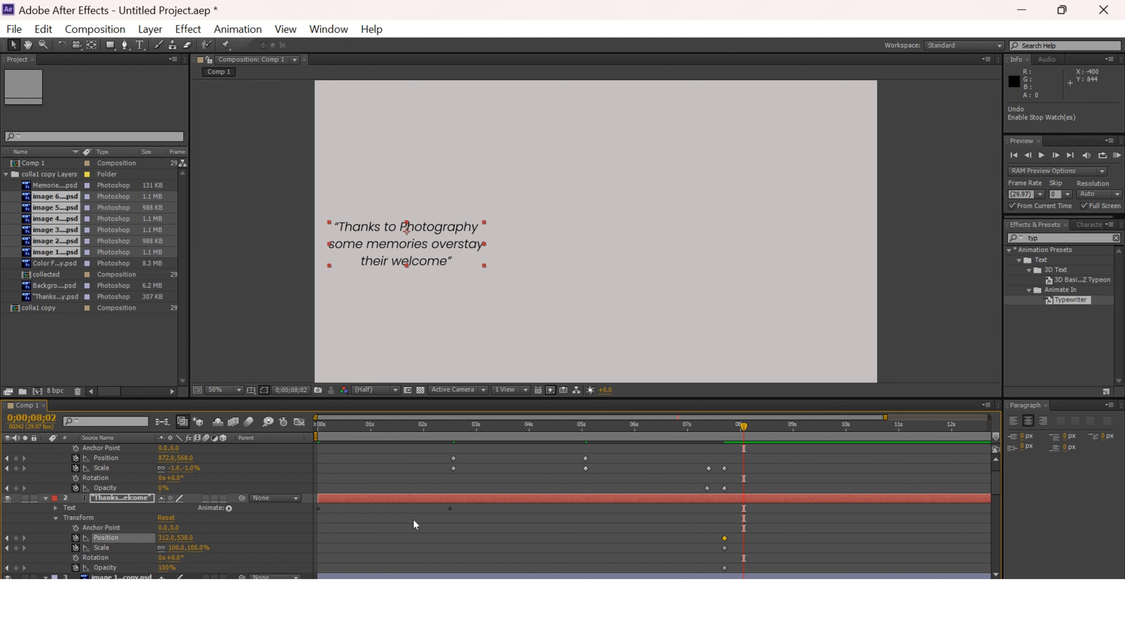
At 0;00;08;02, move the quote text to position 924, 458 and set its opacity to 0% and scale to -1%.
left_click_drag(407, 248, 585, 225)
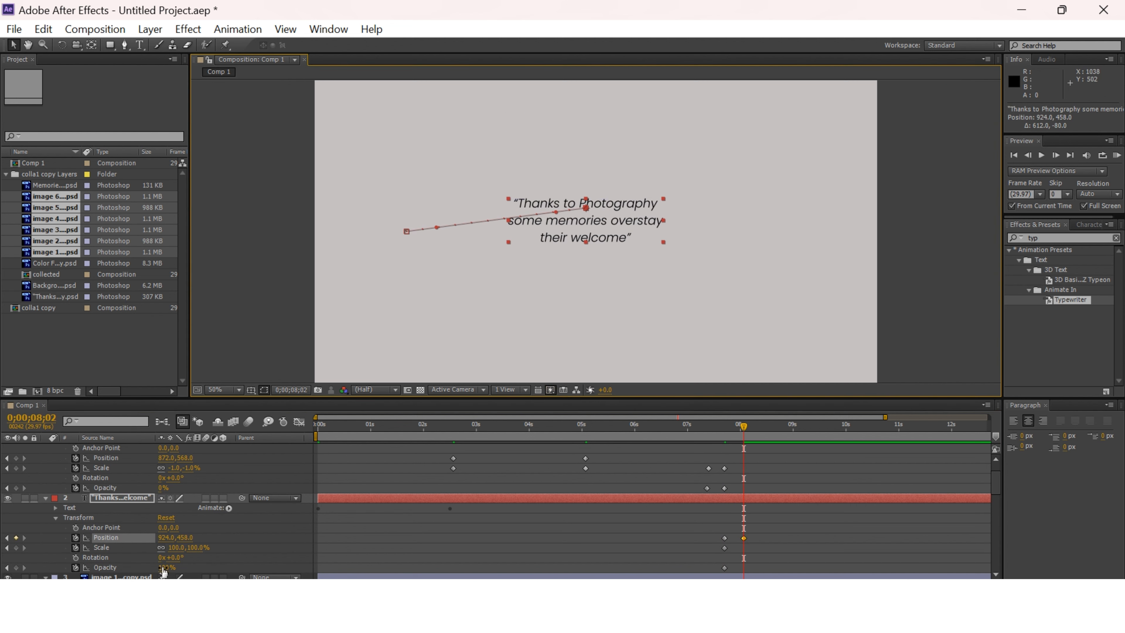
left_click_drag(162, 569, 107, 570)
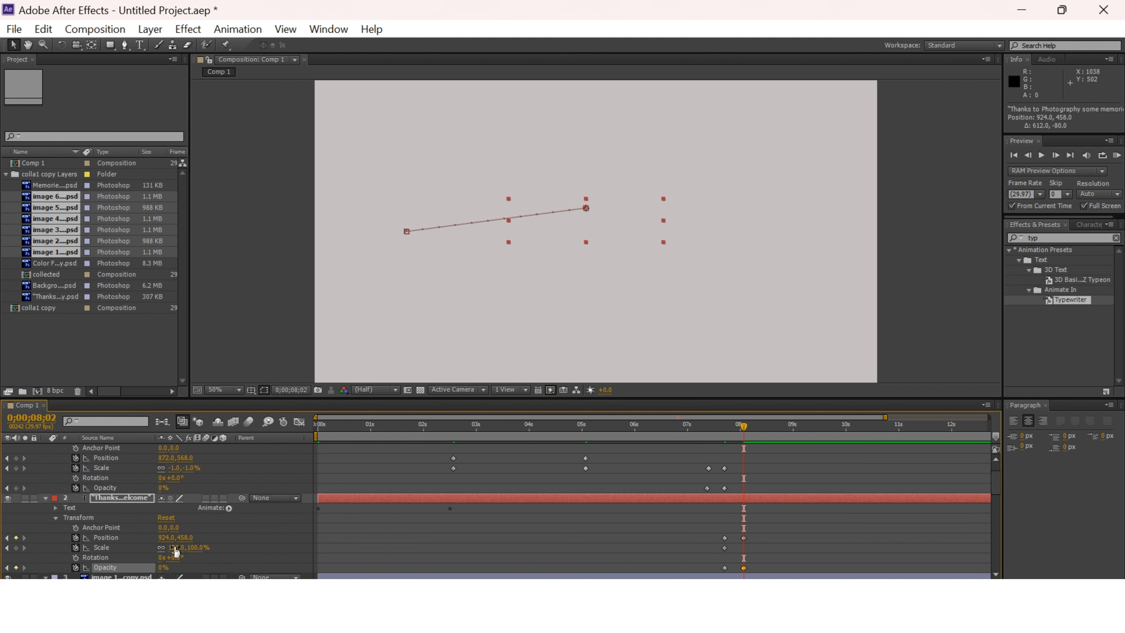
left_click_drag(174, 547, 76, 549)
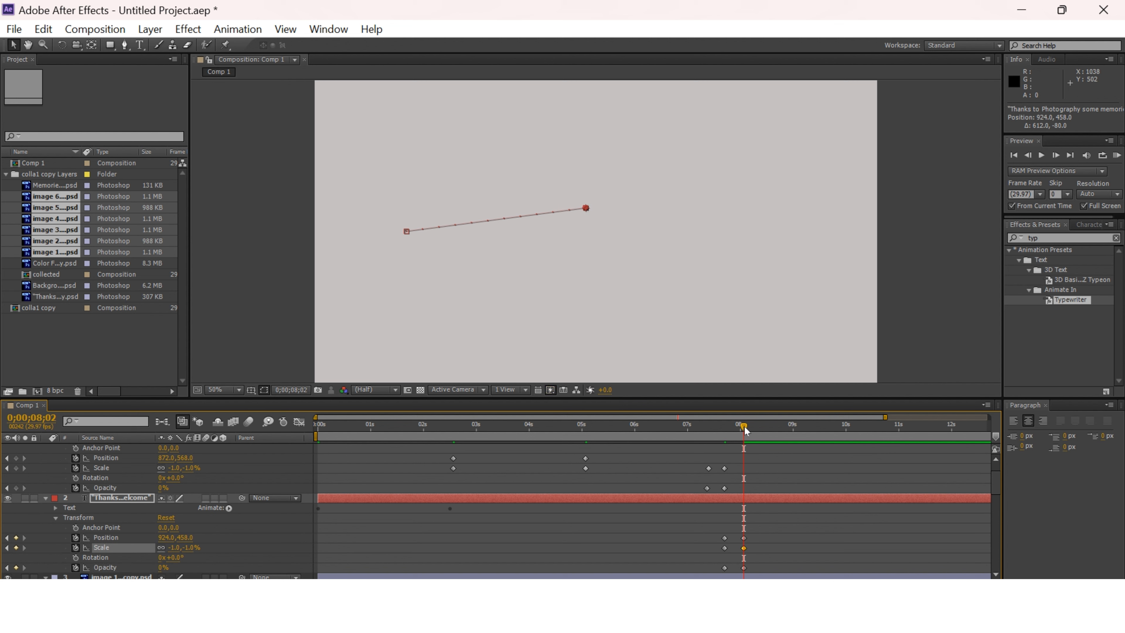
Return to the start of the composition and collapse the properties of all the text and image layers.
left_click_drag(743, 427, 319, 504)
scroll(814, 478, "up", 1)
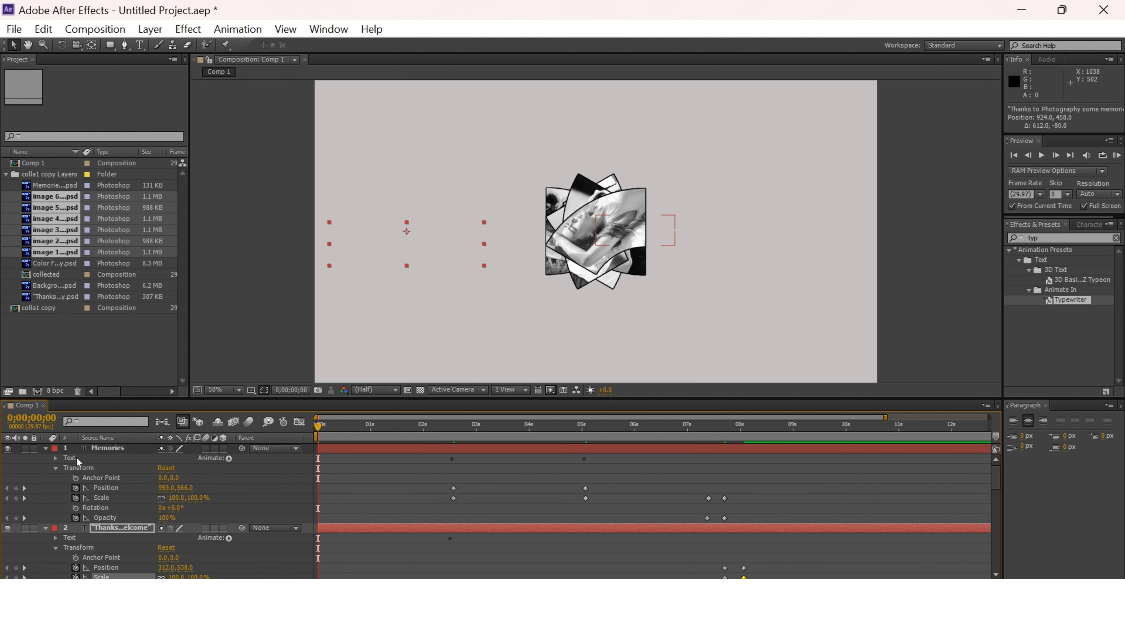
left_click(45, 447)
left_click(45, 458)
left_click(46, 468)
left_click(45, 477)
left_click(45, 487)
left_click(46, 497)
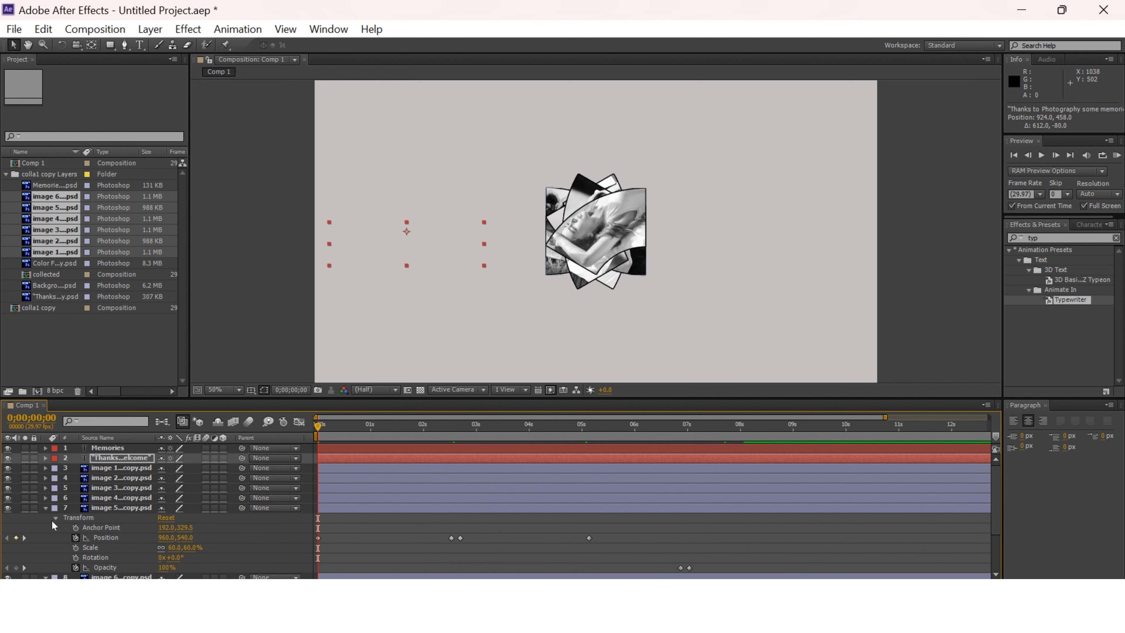
left_click(45, 507)
Trim all eight layers to end at 0;00;08;09 and shorten the work area to end at 0;00;08;06.
left_click_drag(326, 442, 756, 481)
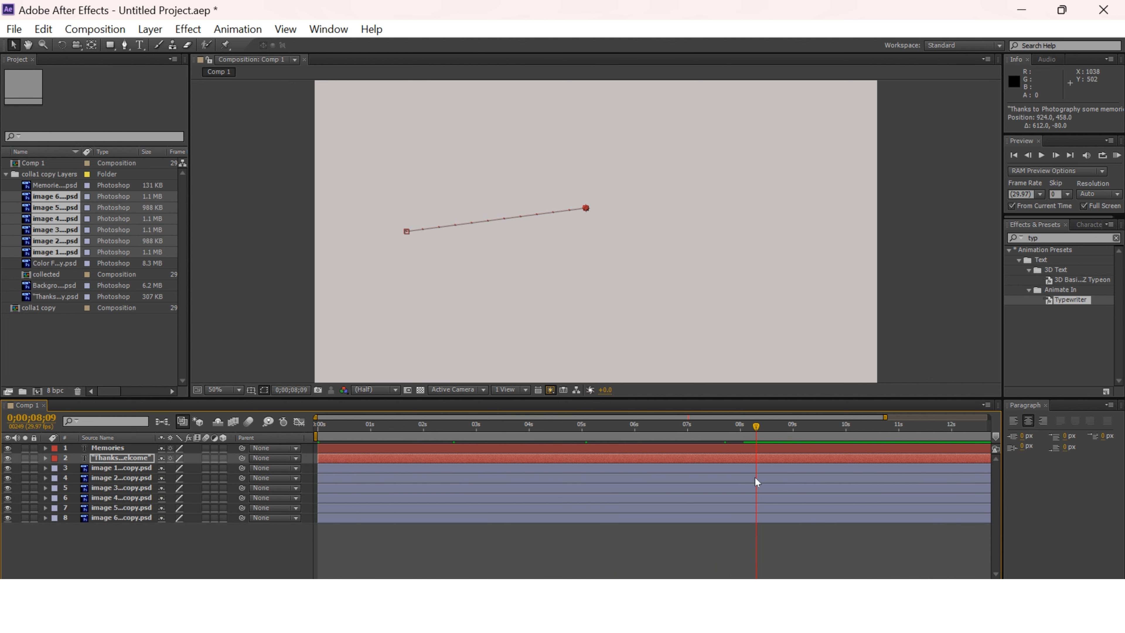
left_click_drag(845, 578, 1023, 574)
key("ctrl+a")
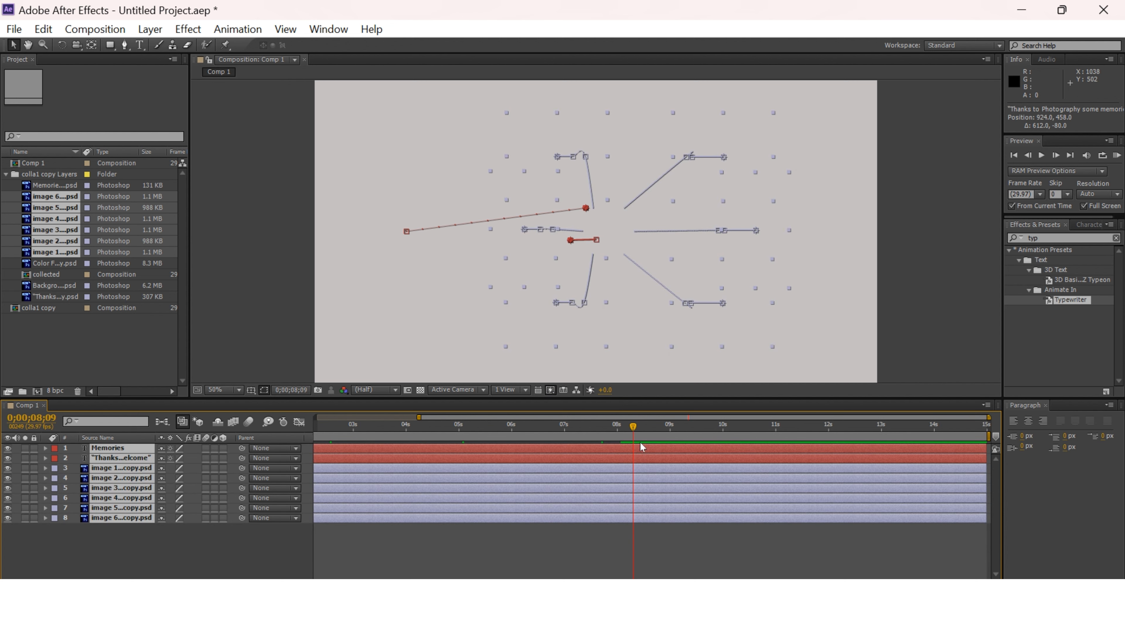
left_click_drag(818, 469, 633, 457)
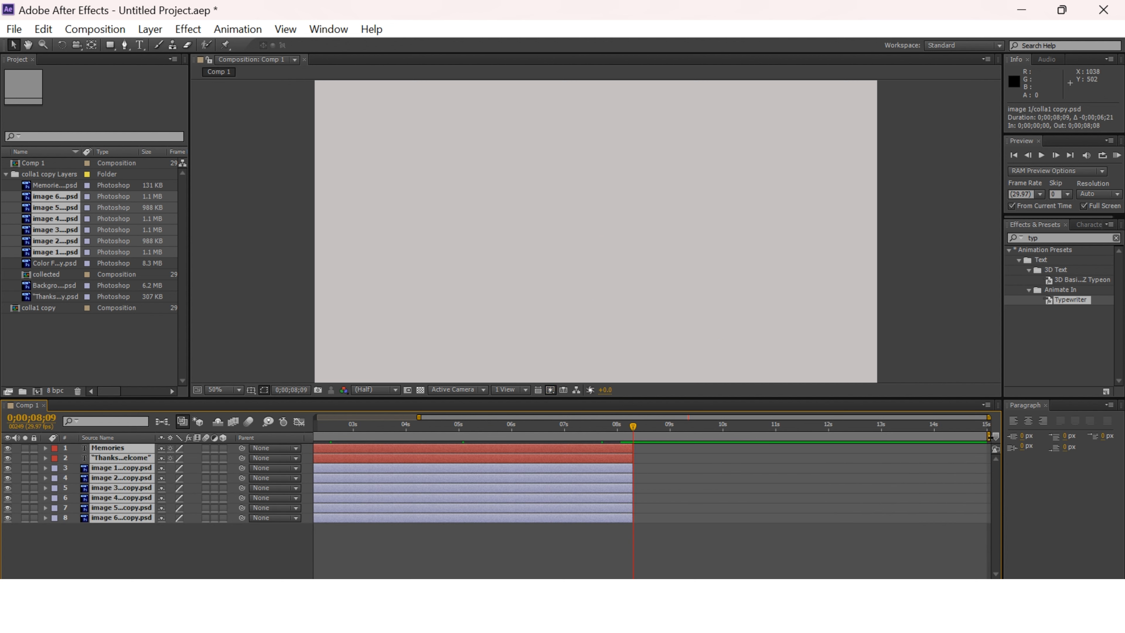
left_click_drag(988, 416, 799, 414)
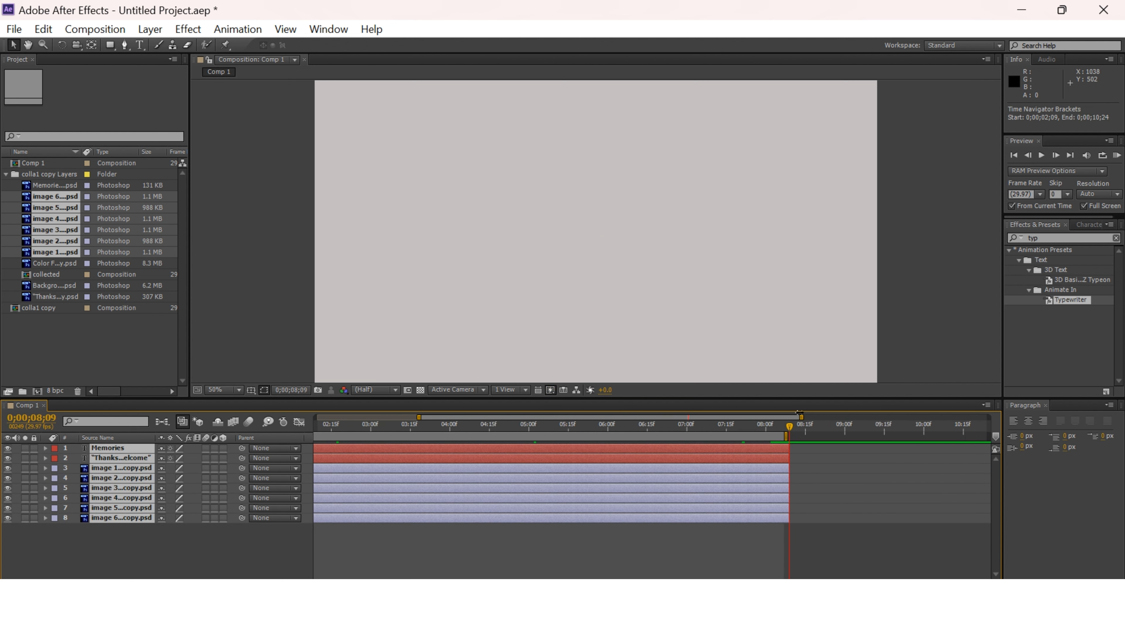
Return to the first frame and enlarge the composition view, setting it to 100% magnification and full resolution.
key("Home")
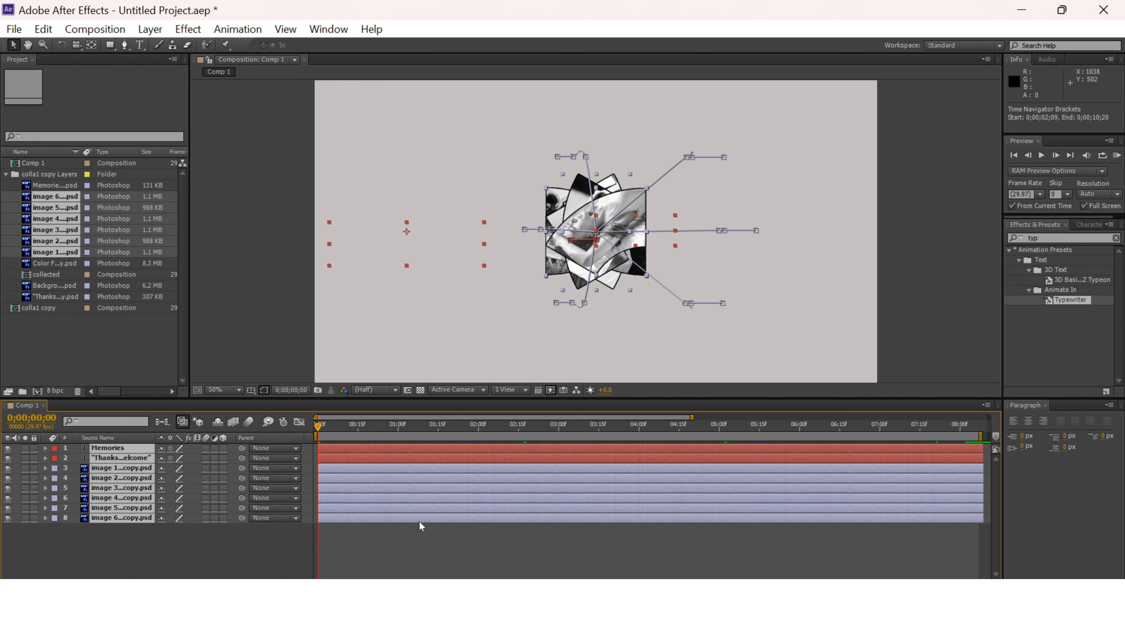
key("grave")
key("grave")
left_click(519, 328)
left_click(238, 390)
left_click(310, 241)
key("grave")
Play the whole animation in the enlarged composition view, restore the layout and scrub to 0;00;06;05.
key("space")
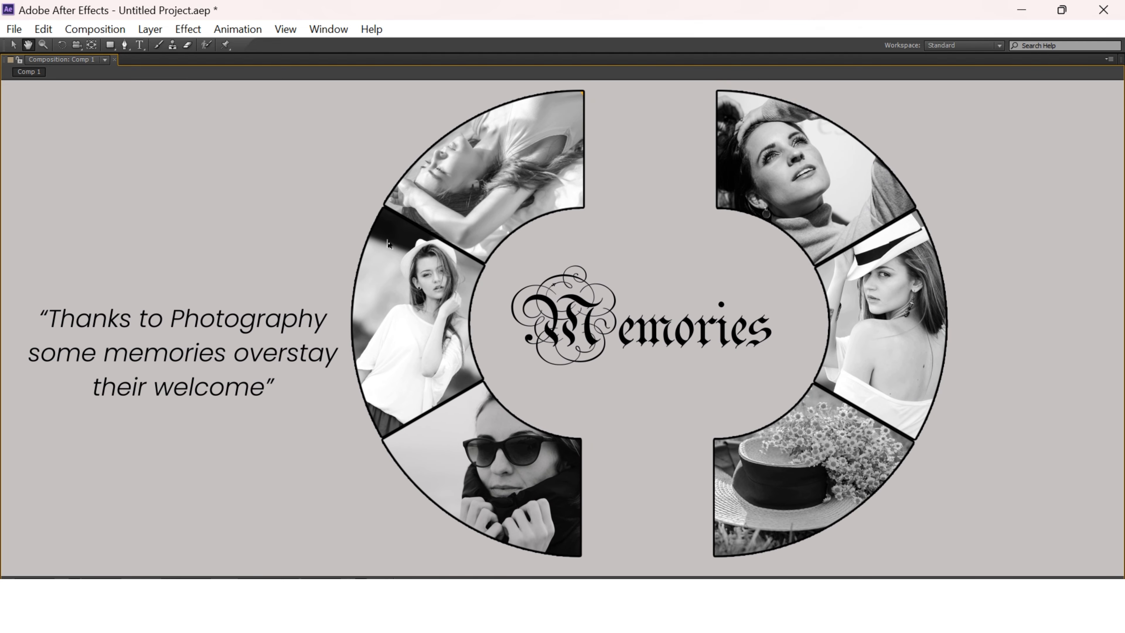
key("v")
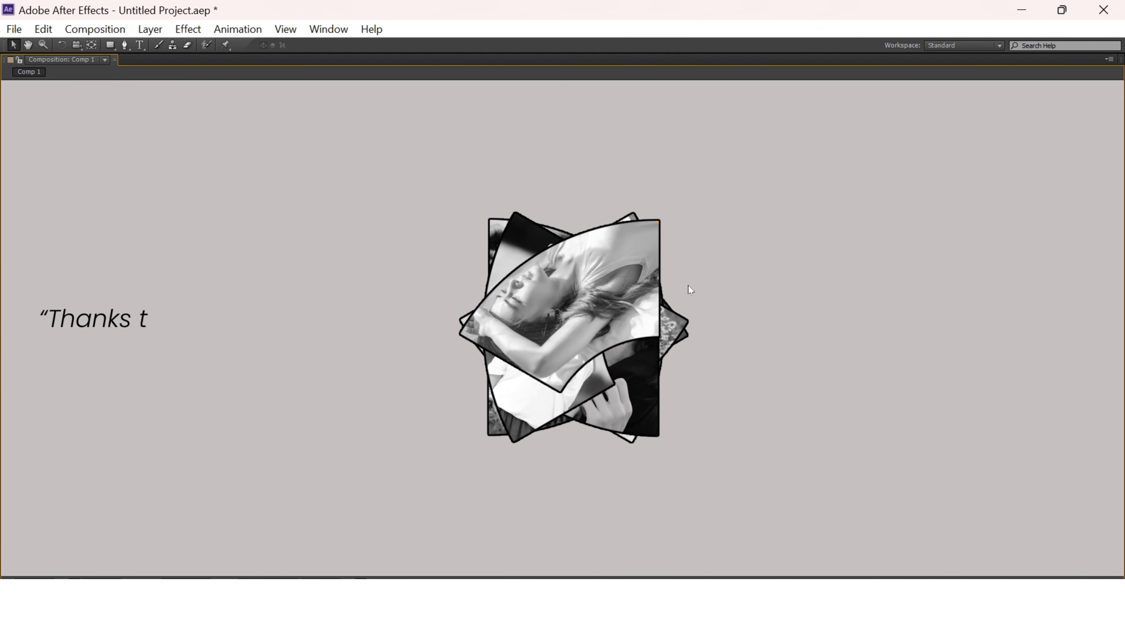
key("grave")
left_click_drag(349, 431, 811, 474)
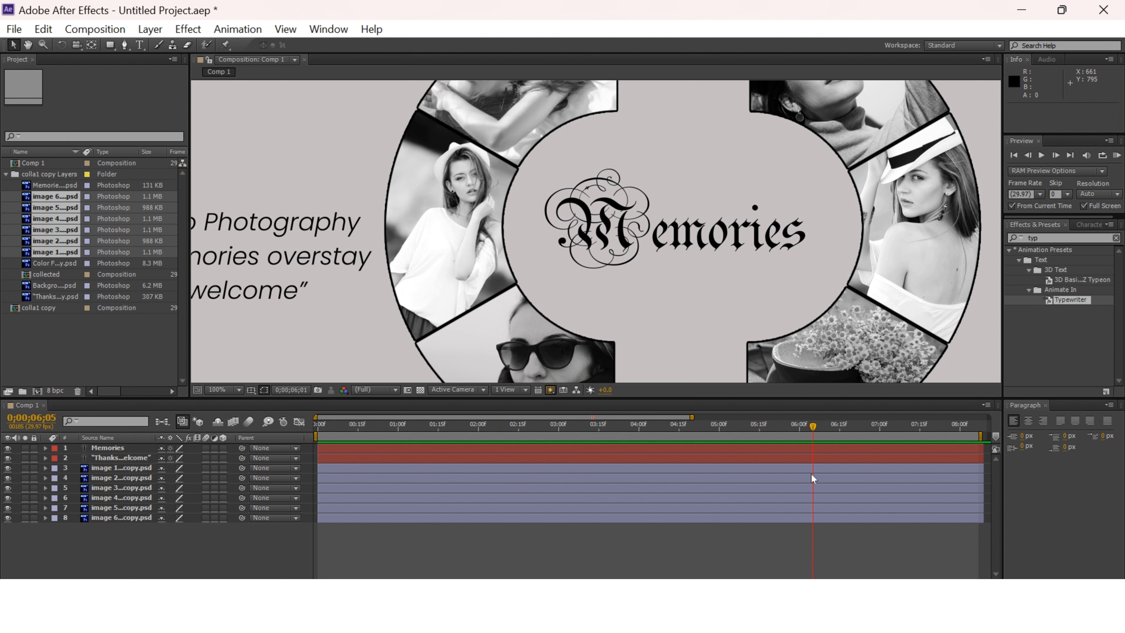
Add Comp 1 to the render queue and set its output module format to H.264.
key("ctrl+m")
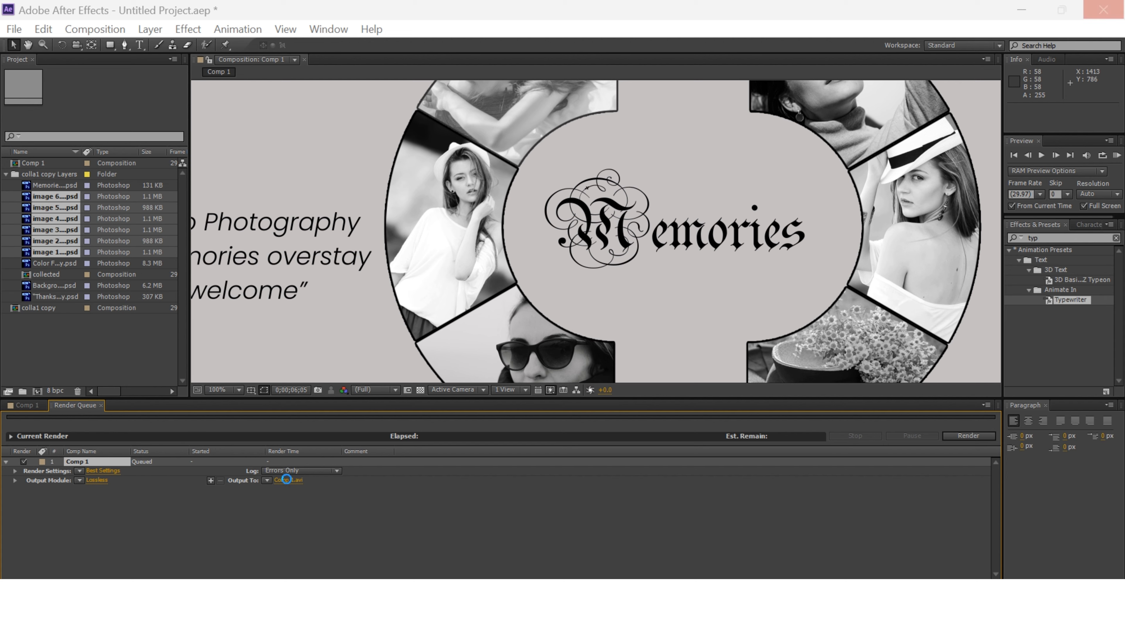
left_click(97, 480)
left_click(531, 160)
left_click(638, 210)
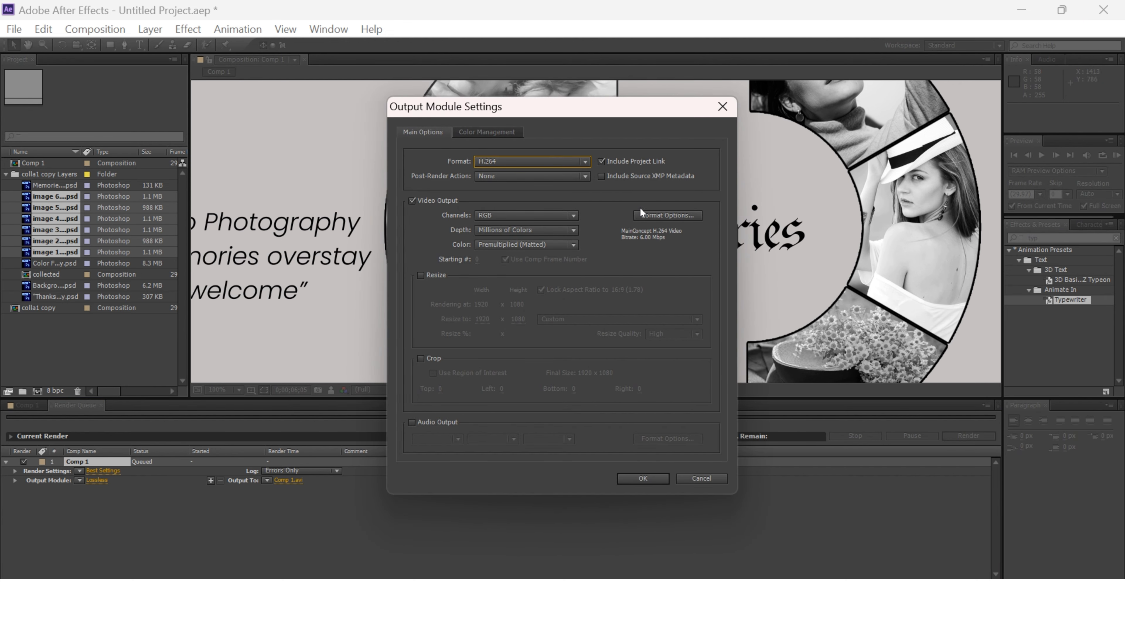
left_click(643, 478)
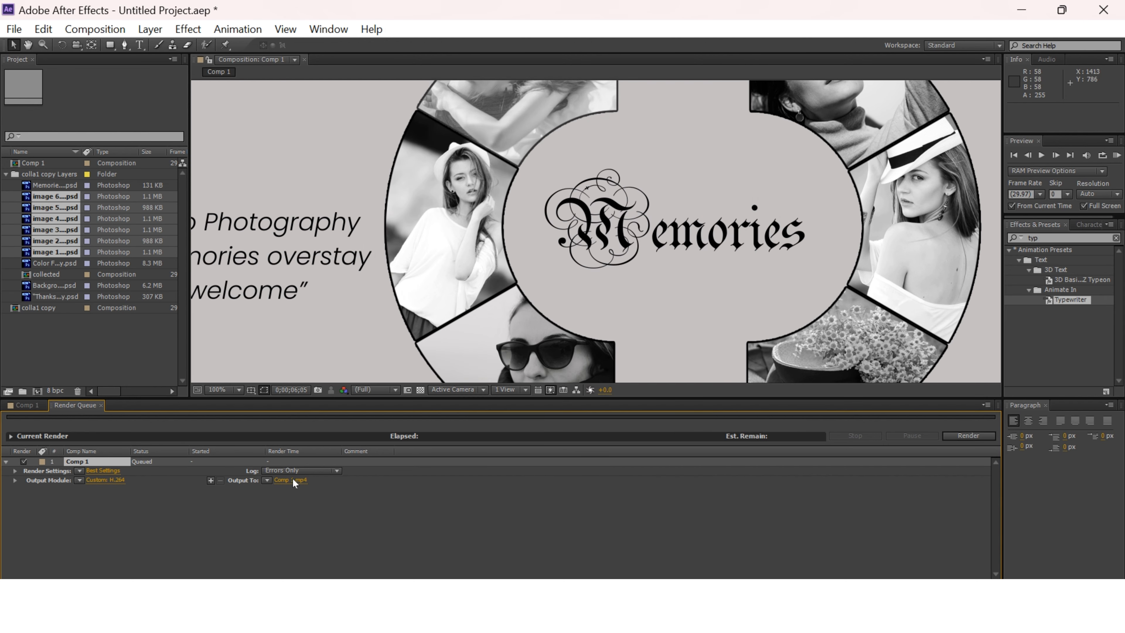
Set the render's output file to com2 as H.264 (*.mp4) in the after effect folder.
left_click(268, 481)
left_click(296, 480)
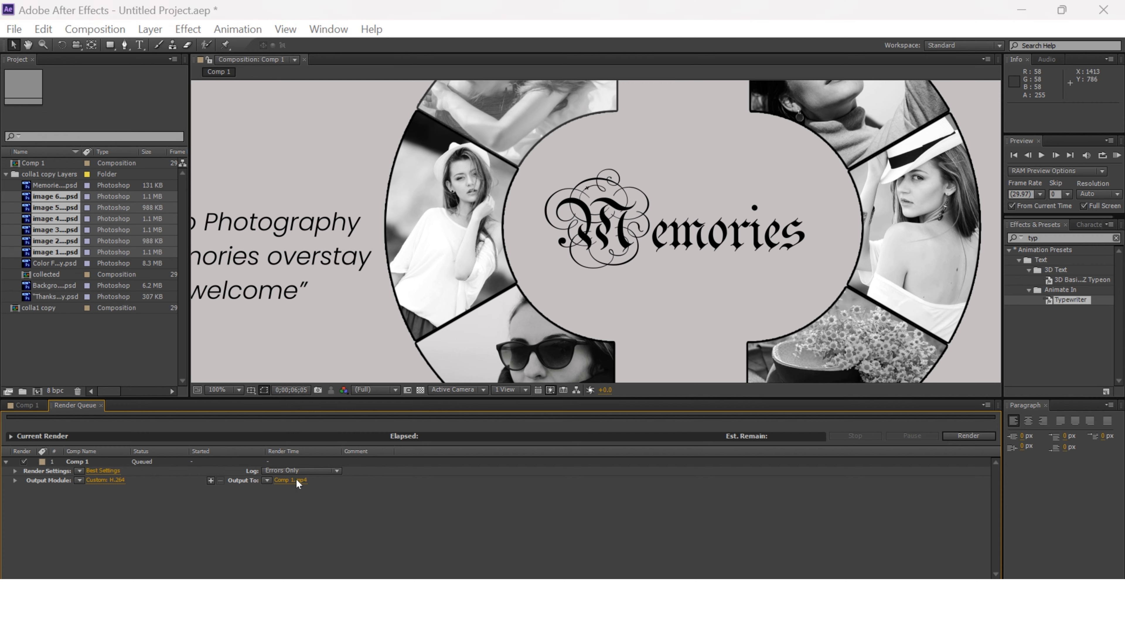
type("com2")
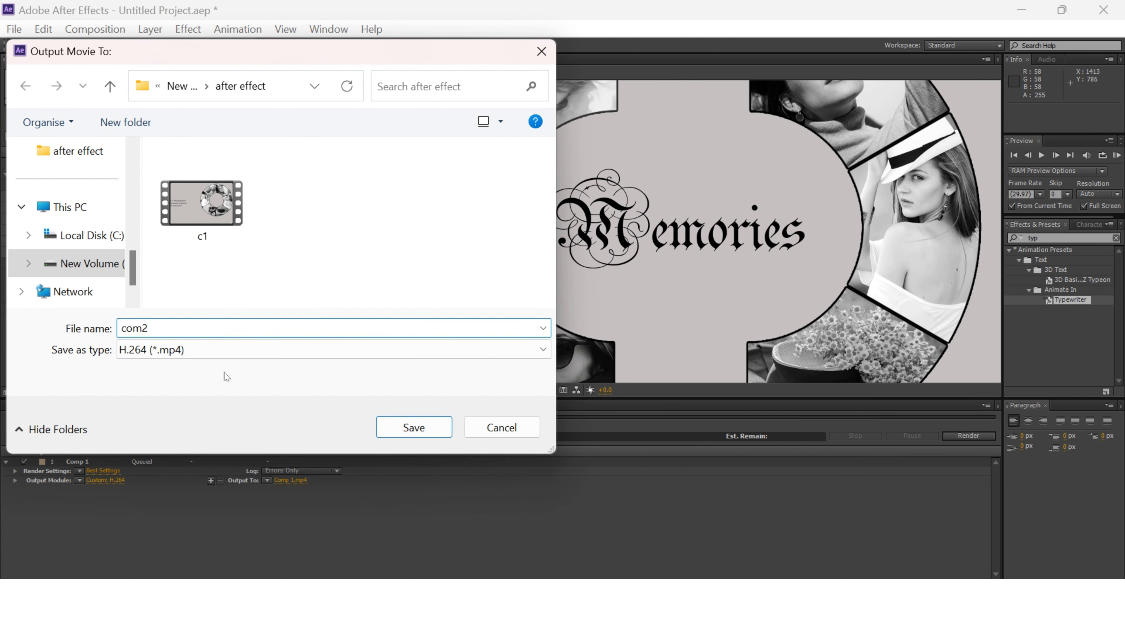
left_click(415, 427)
Expand the render settings details, keeping Best Settings, and start rendering Comp 1.
left_click(80, 470)
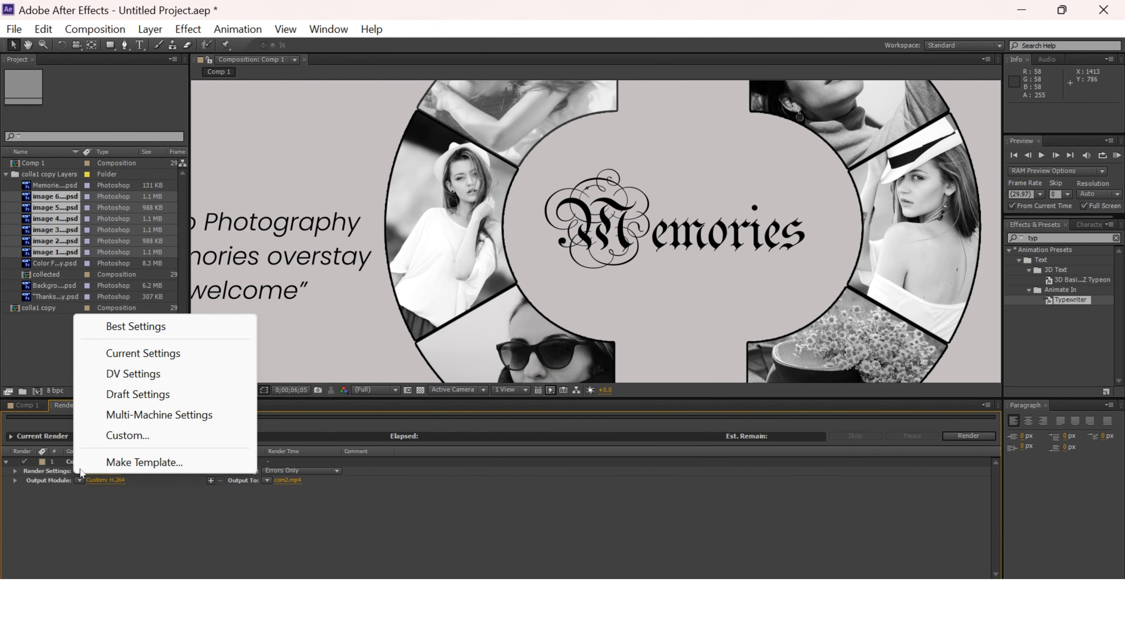
left_click(117, 492)
left_click(15, 470)
left_click(970, 435)
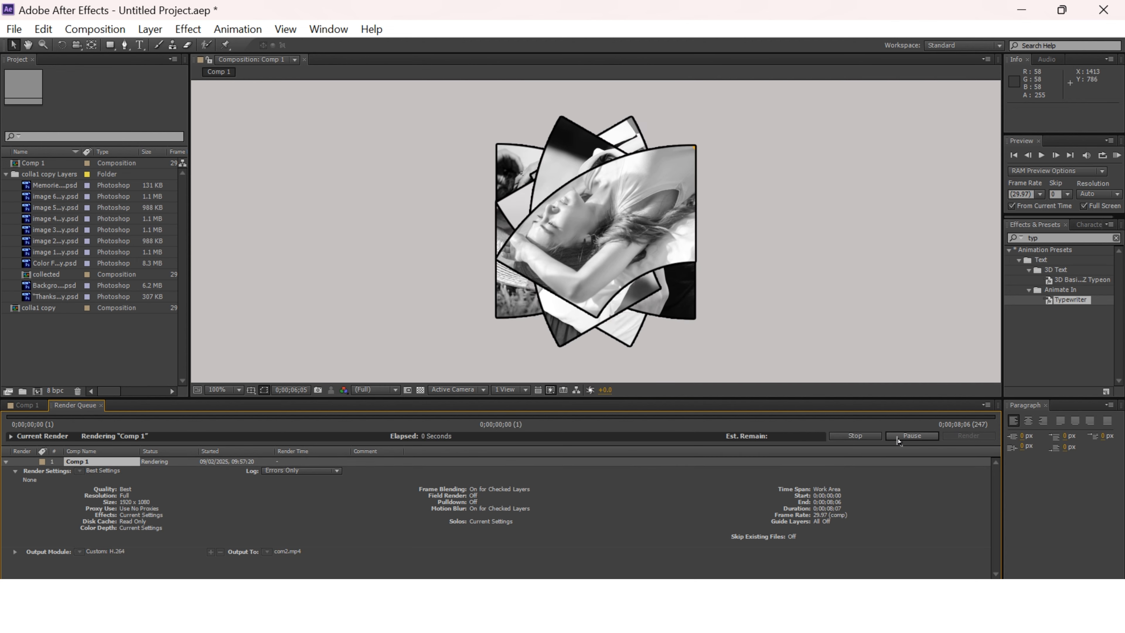